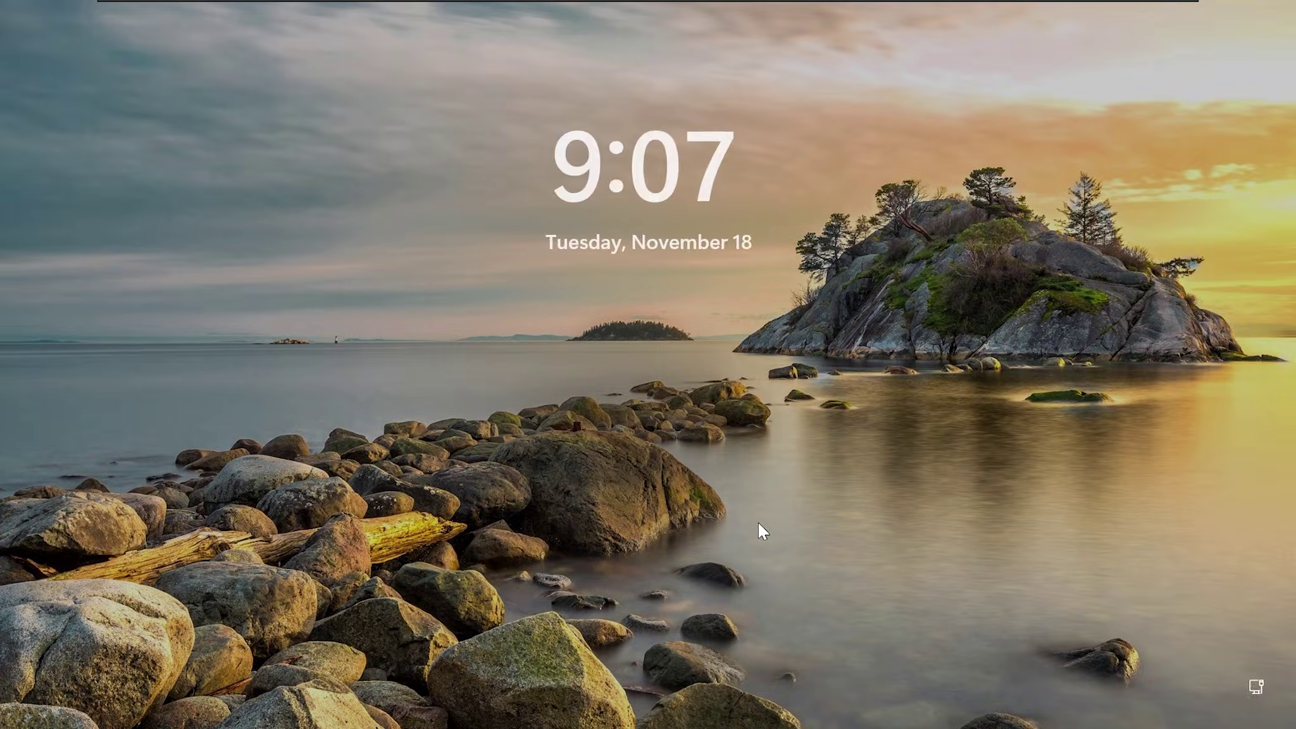
- Try several passwords at the Windows 11 sign-in prompt, each rejected as incorrect
{"action": "left_click", "coordinate": [758, 523]}
{"action": "type", "text": "•••"}
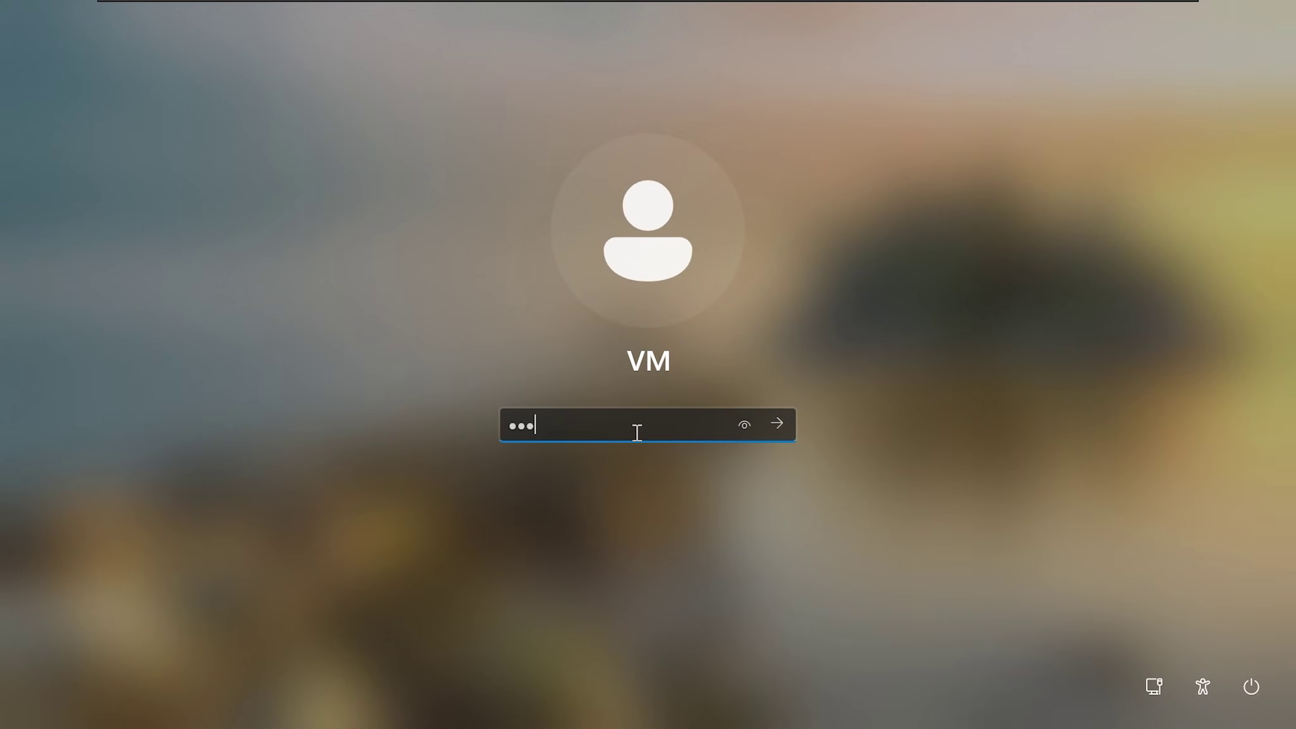
{"action": "key", "text": "Return"}
{"action": "key", "text": "Return"}
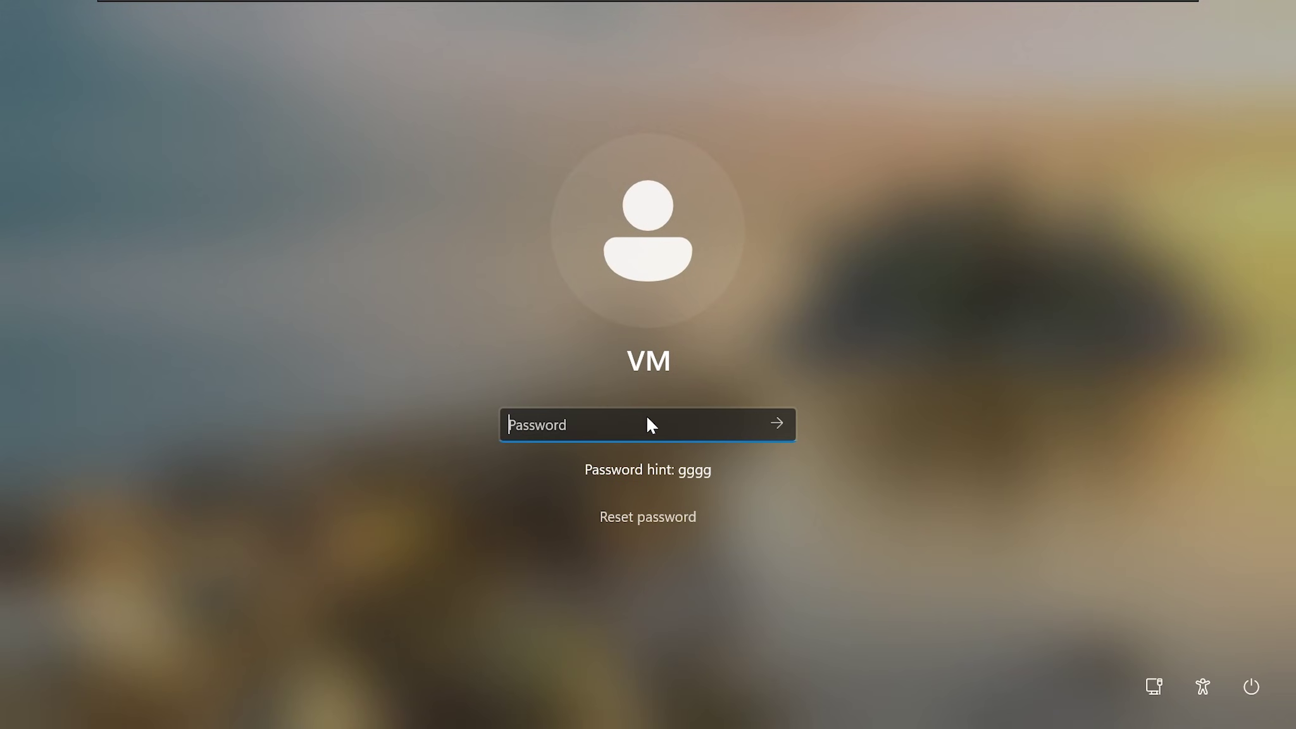
{"action": "type", "text": "•••••••"}
{"action": "key", "text": "Return"}
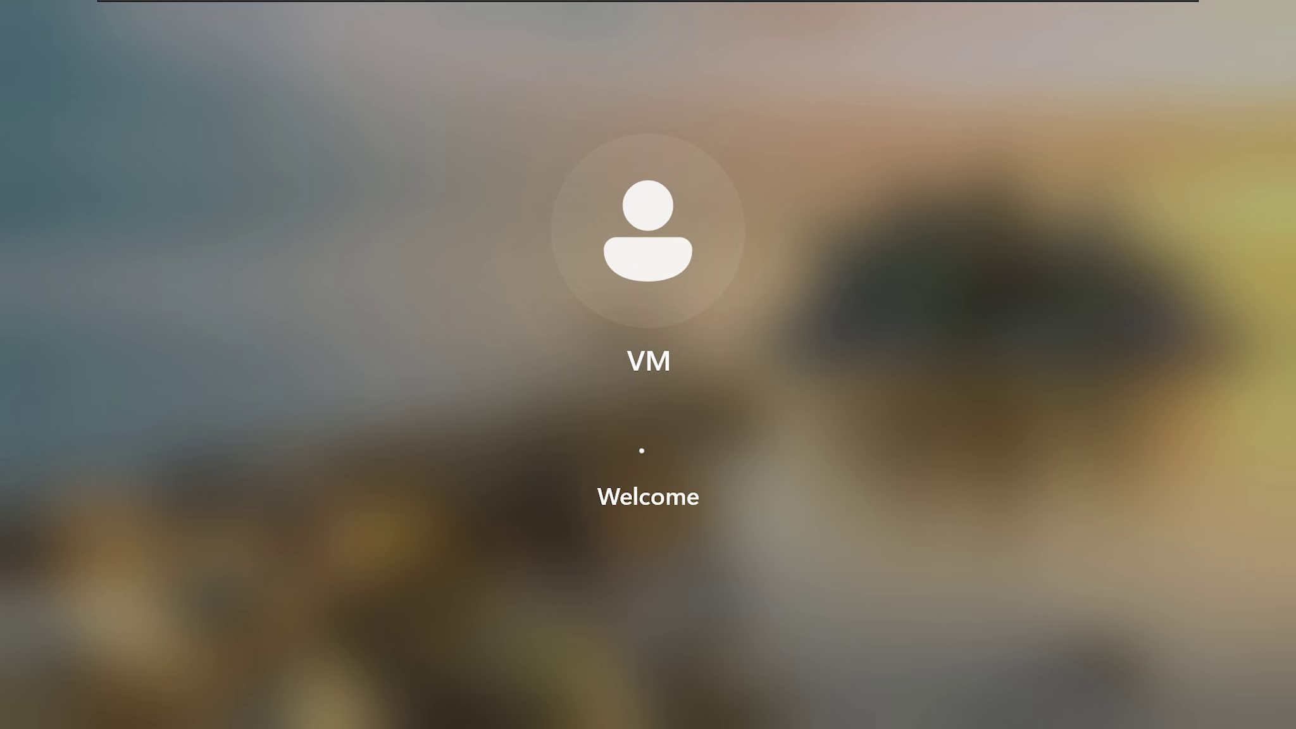
{"action": "key", "text": "Return"}
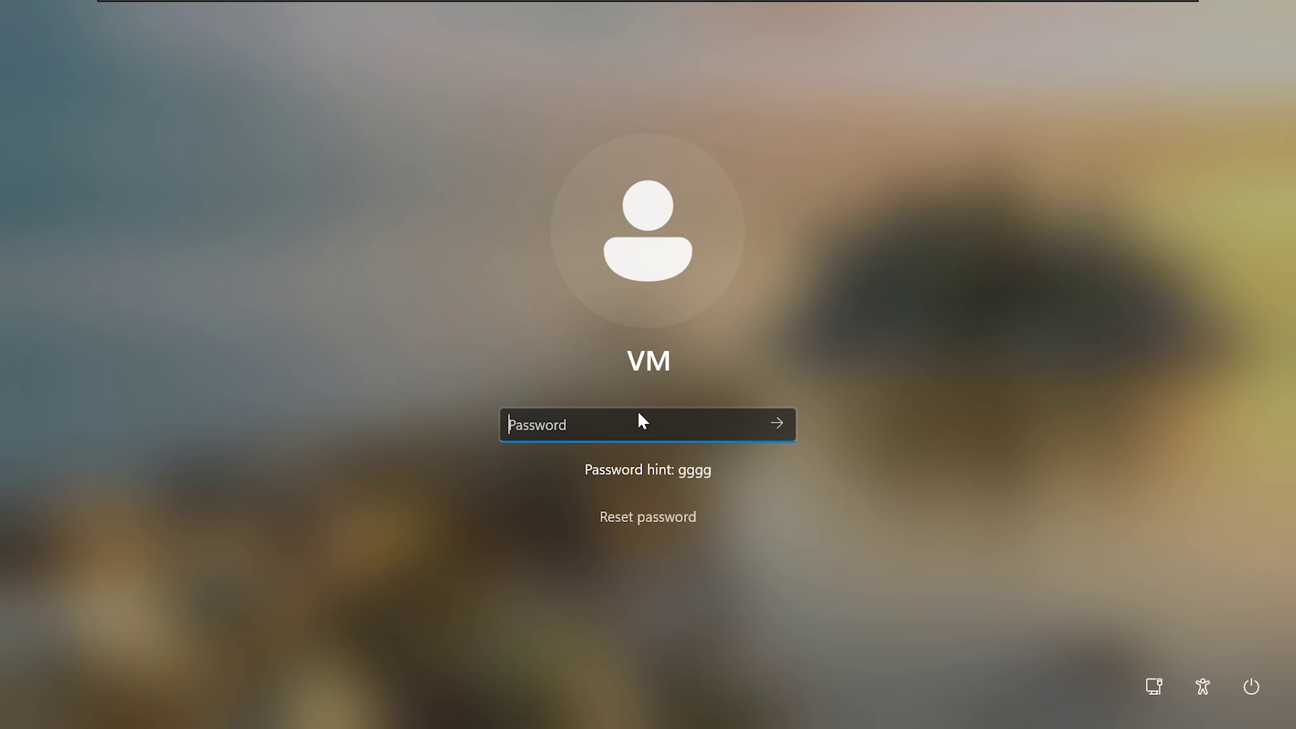
{"action": "type", "text": "•••"}
{"action": "key", "text": "Return"}
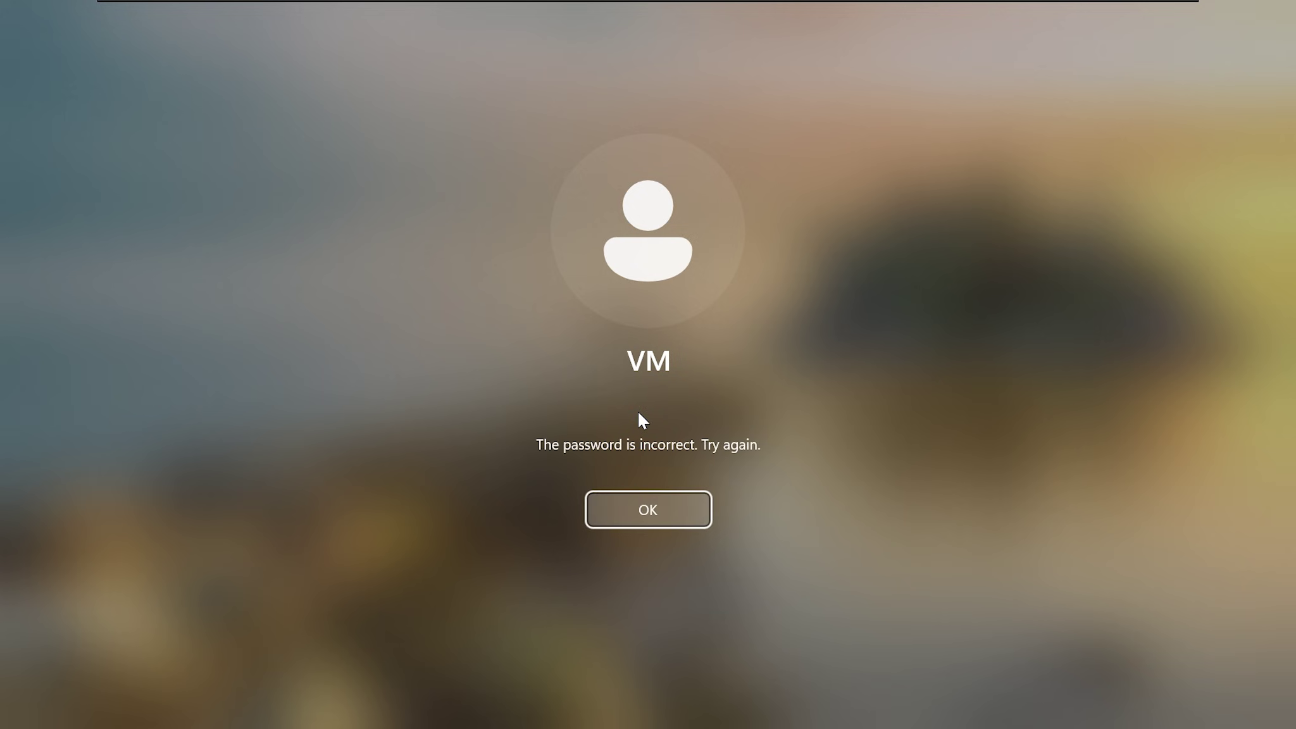
{"action": "key", "text": "Return"}
{"action": "type", "text": "•"}
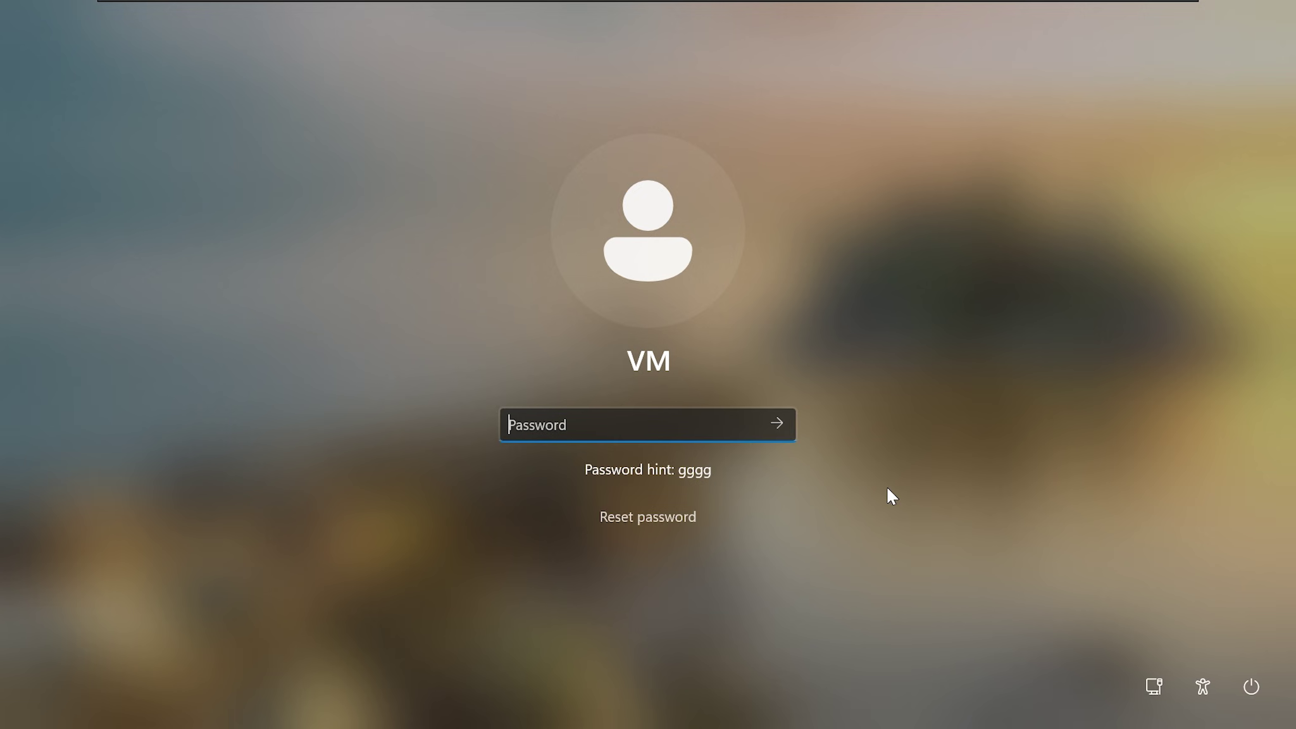
- Restart the PC from the lock screen's power menu into the recovery options
{"action": "left_click", "coordinate": [1259, 679]}
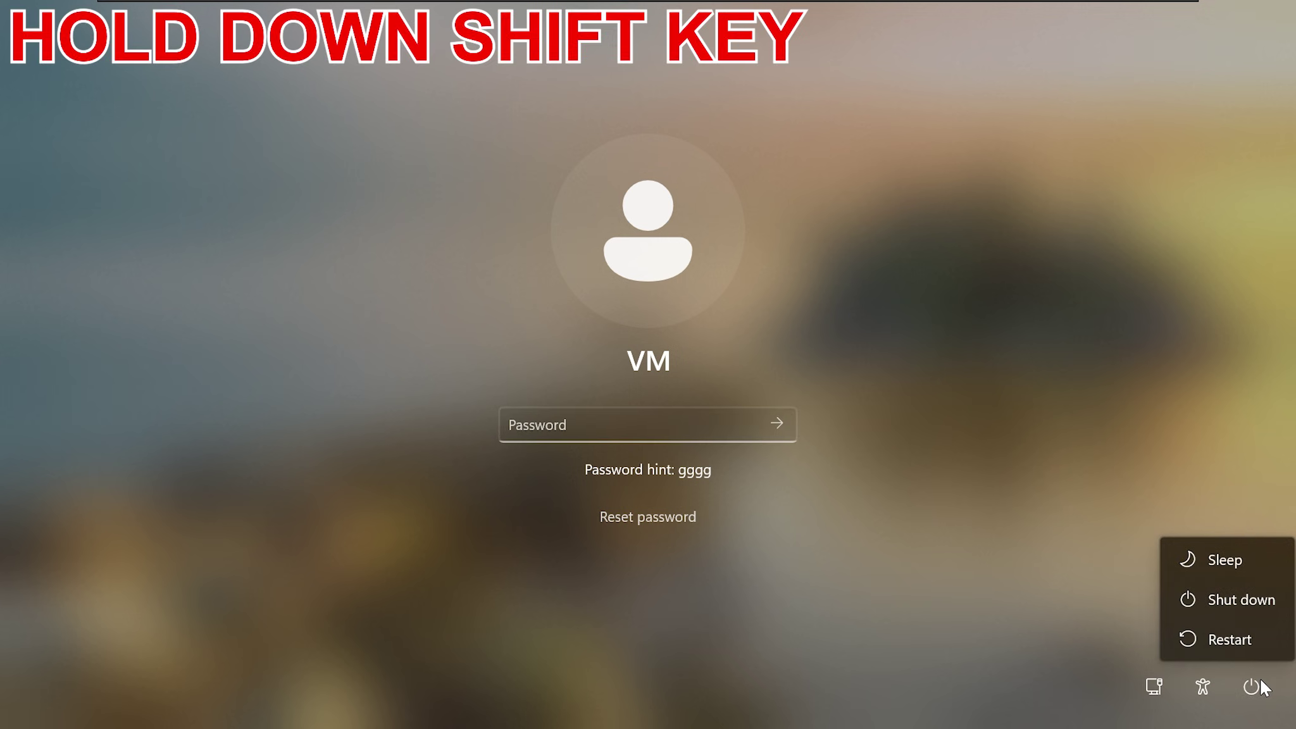
{"action": "left_click", "coordinate": [1226, 643], "text": "shift"}
{"action": "left_click", "coordinate": [1221, 635], "text": "shift"}
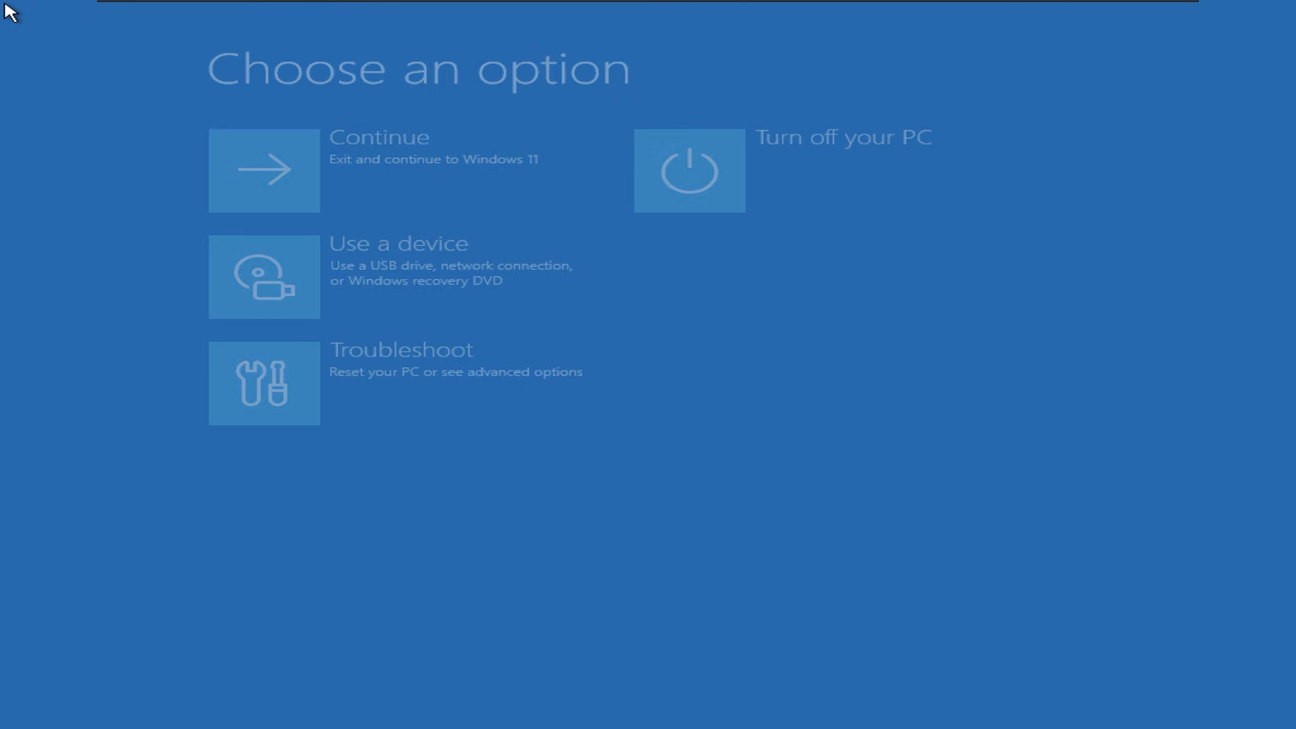
- Launch the recovery Command Prompt via Troubleshoot > Advanced options
{"action": "left_click", "coordinate": [376, 398]}
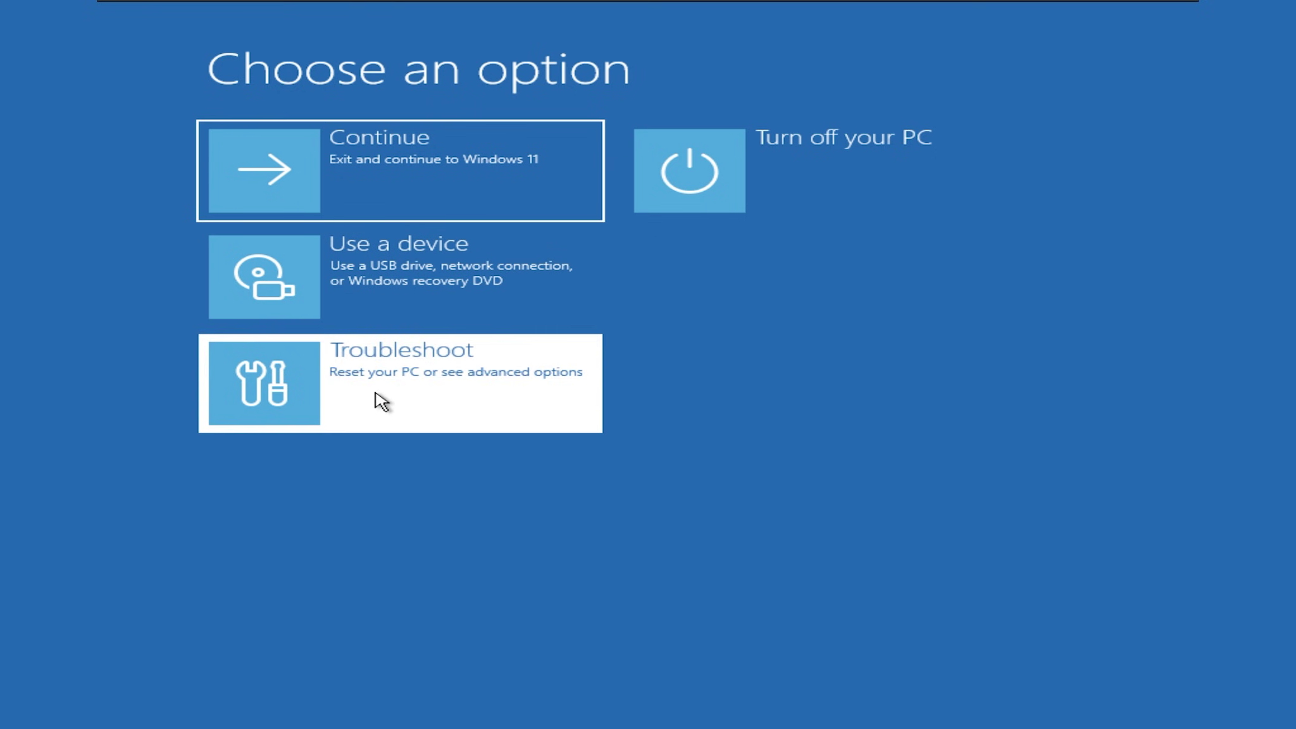
{"action": "left_click", "coordinate": [356, 297]}
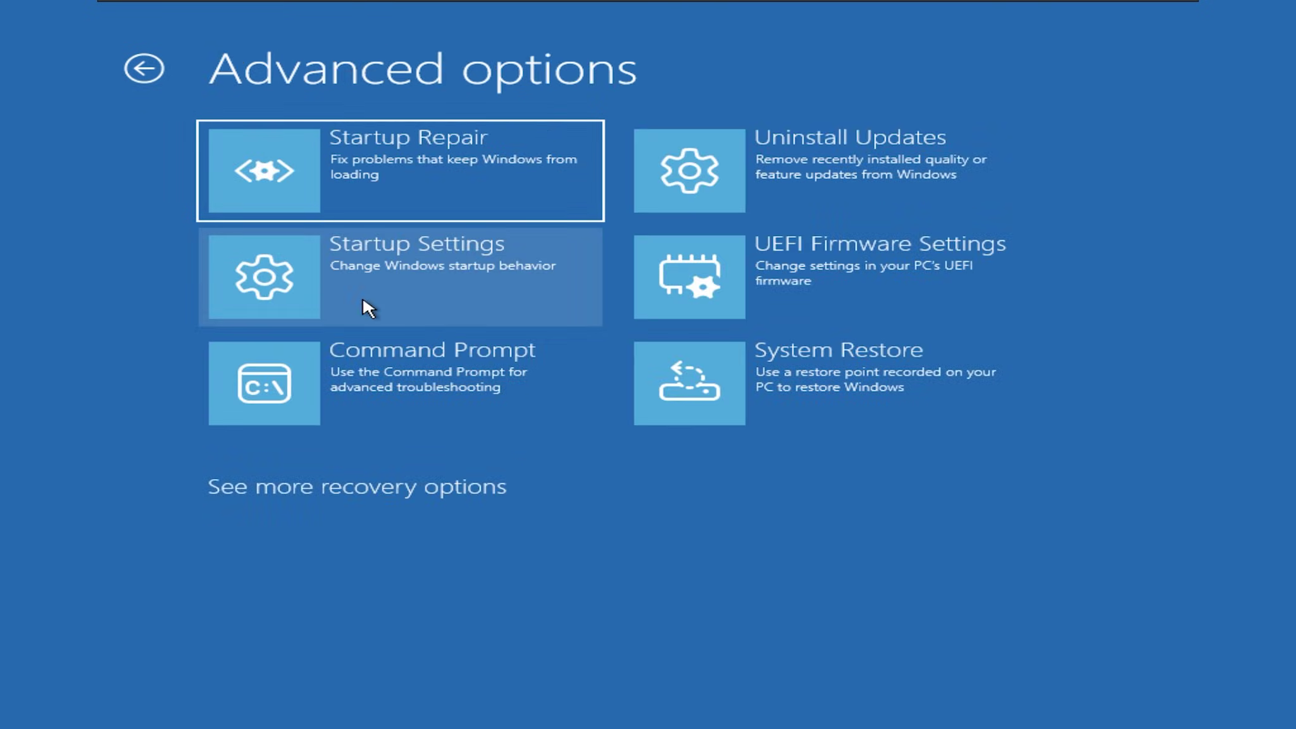
{"action": "left_click", "coordinate": [476, 393]}
- Launch Notepad from the recovery prompt and bring up its Open dialog, enlarged across the screen
{"action": "left_click", "coordinate": [356, 342]}
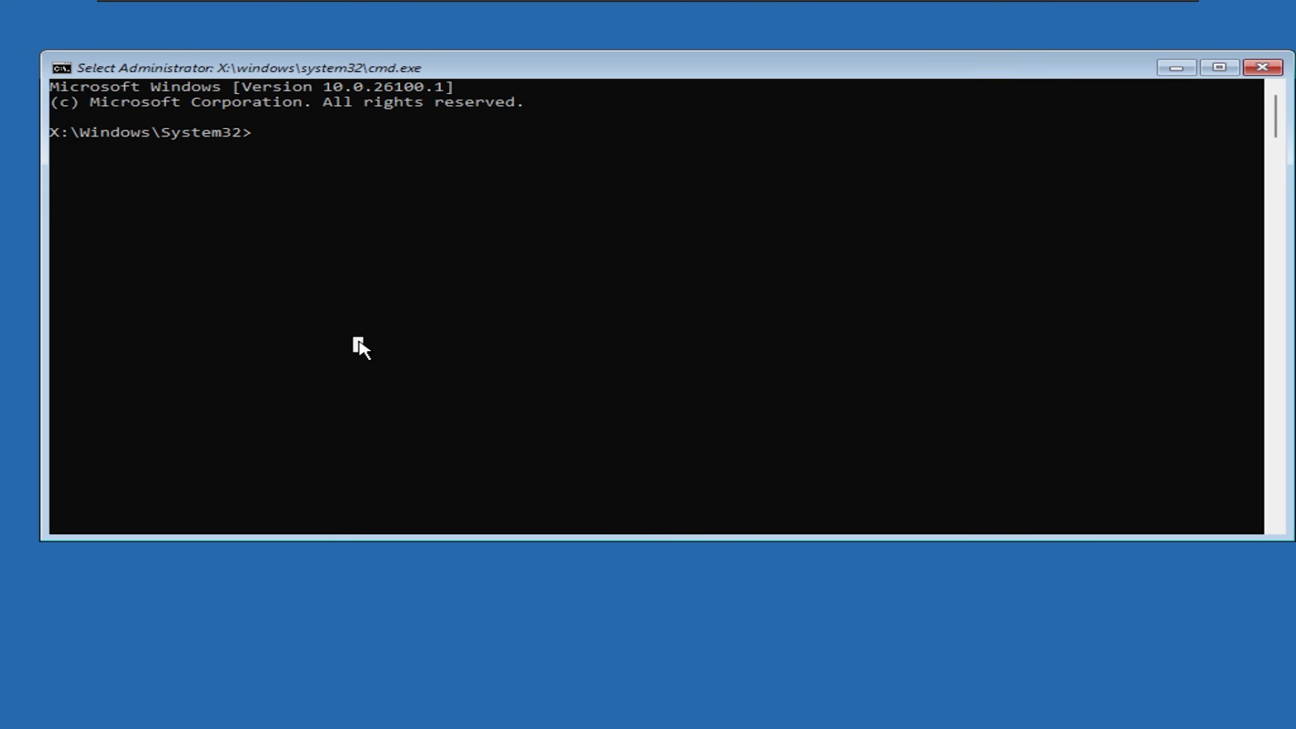
{"action": "type", "text": "notepad"}
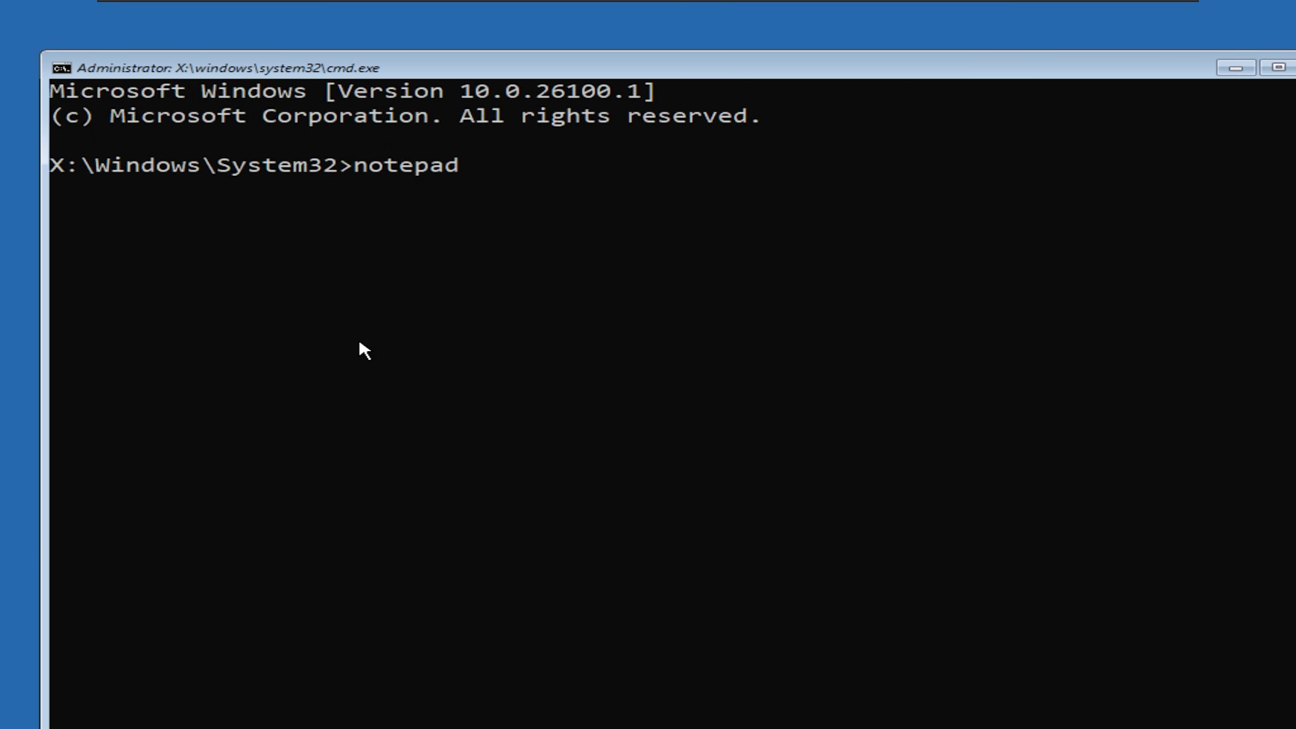
{"action": "key", "text": "Return"}
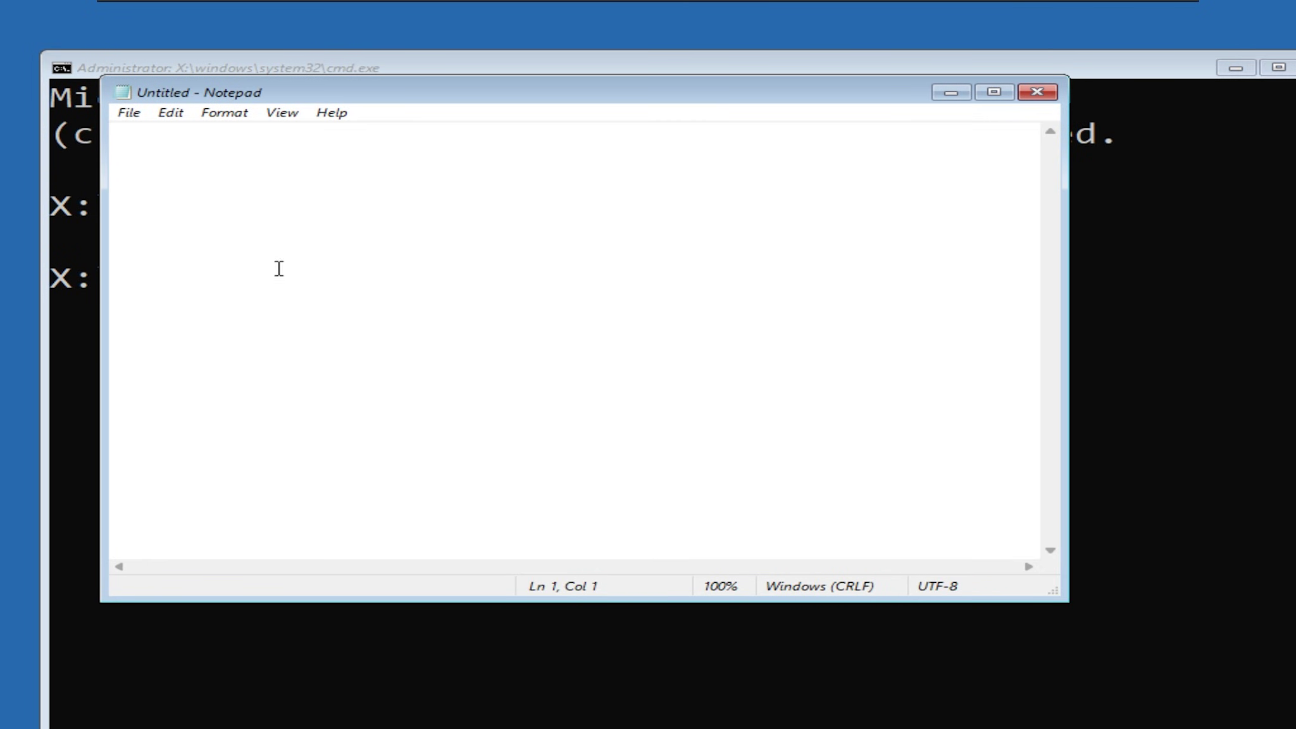
{"action": "left_click", "coordinate": [130, 113]}
{"action": "left_click", "coordinate": [179, 175]}
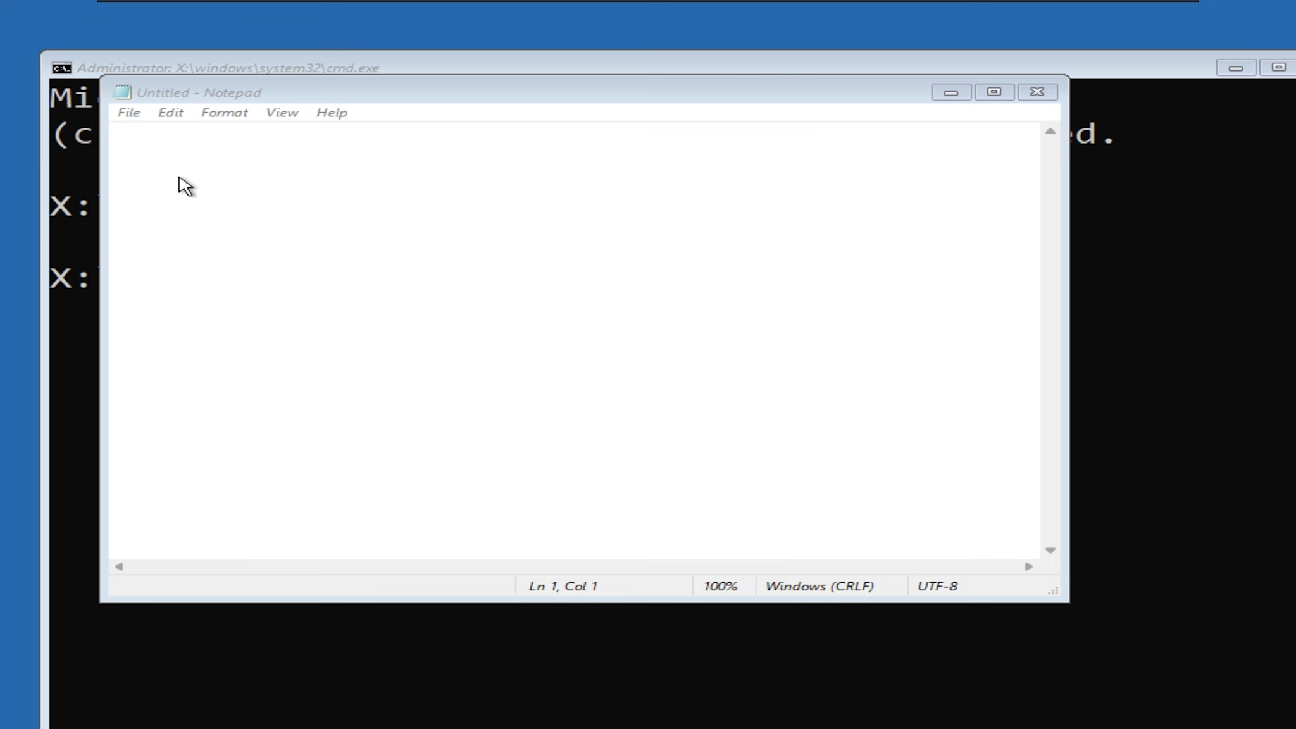
{"action": "left_click_drag", "start_coordinate": [255, 139], "coordinate": [157, 30]}
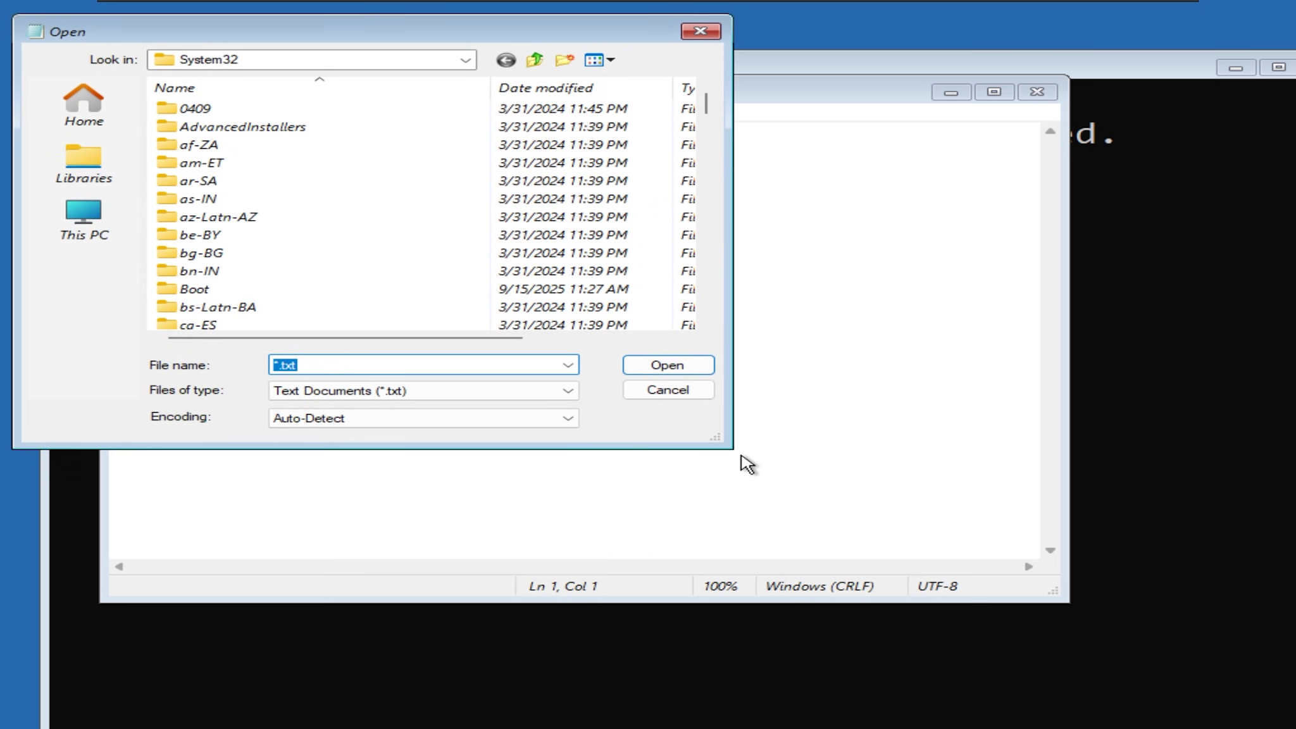
{"action": "left_click_drag", "start_coordinate": [733, 447], "coordinate": [1261, 725]}
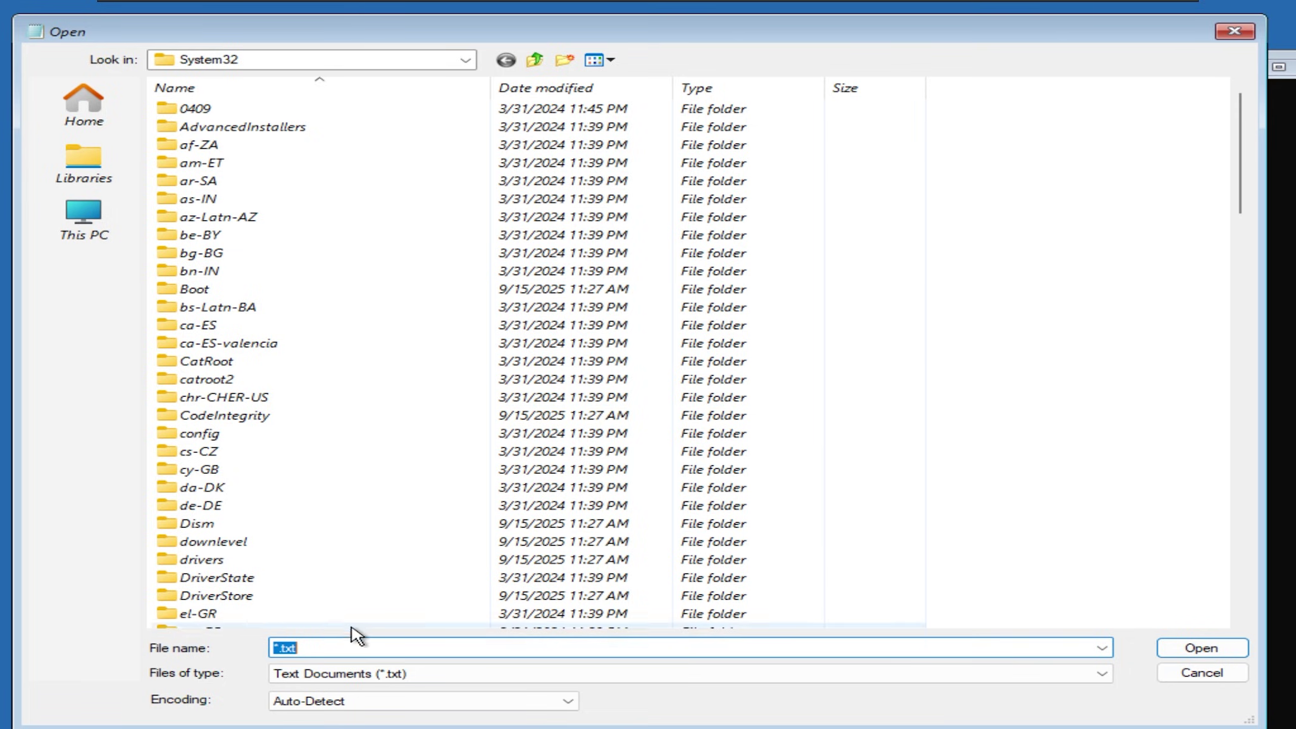
- Show All Files in the Open dialog and browse from This PC into the Windows (C:) drive
{"action": "left_click", "coordinate": [342, 672]}
{"action": "left_click", "coordinate": [302, 703]}
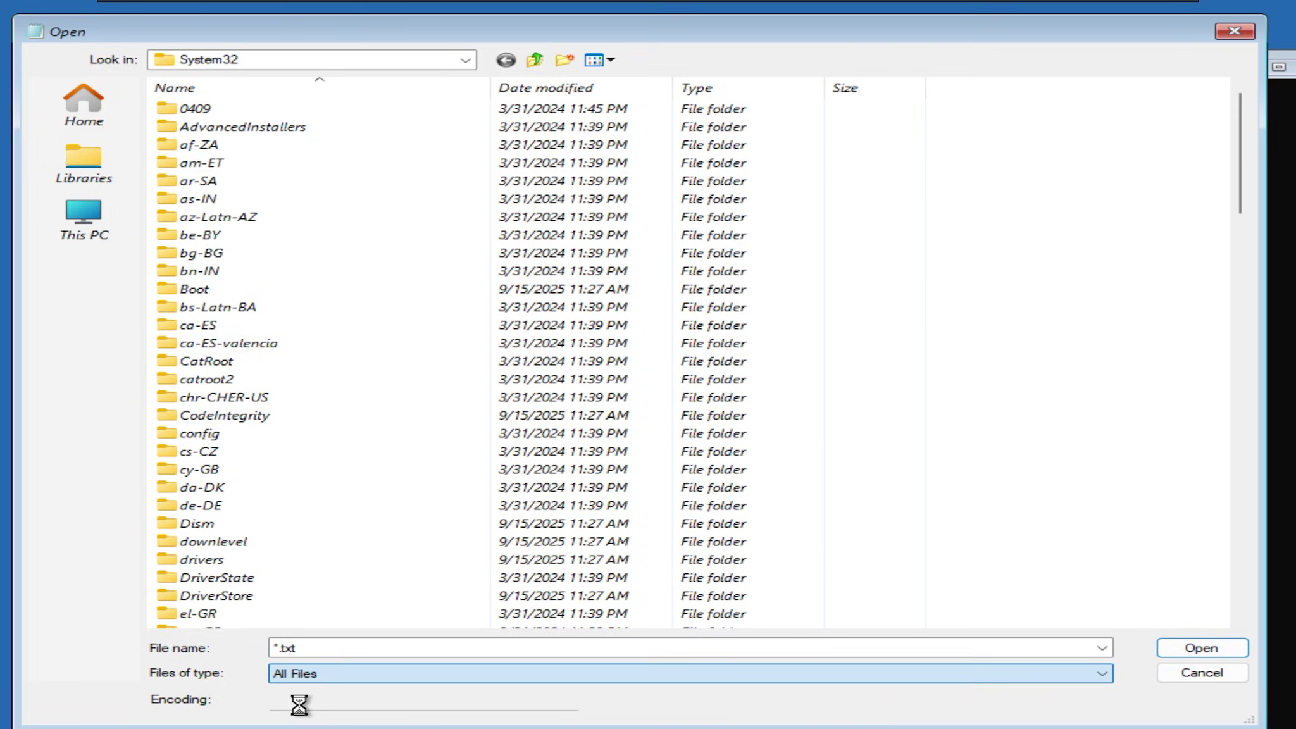
{"action": "left_click", "coordinate": [86, 216]}
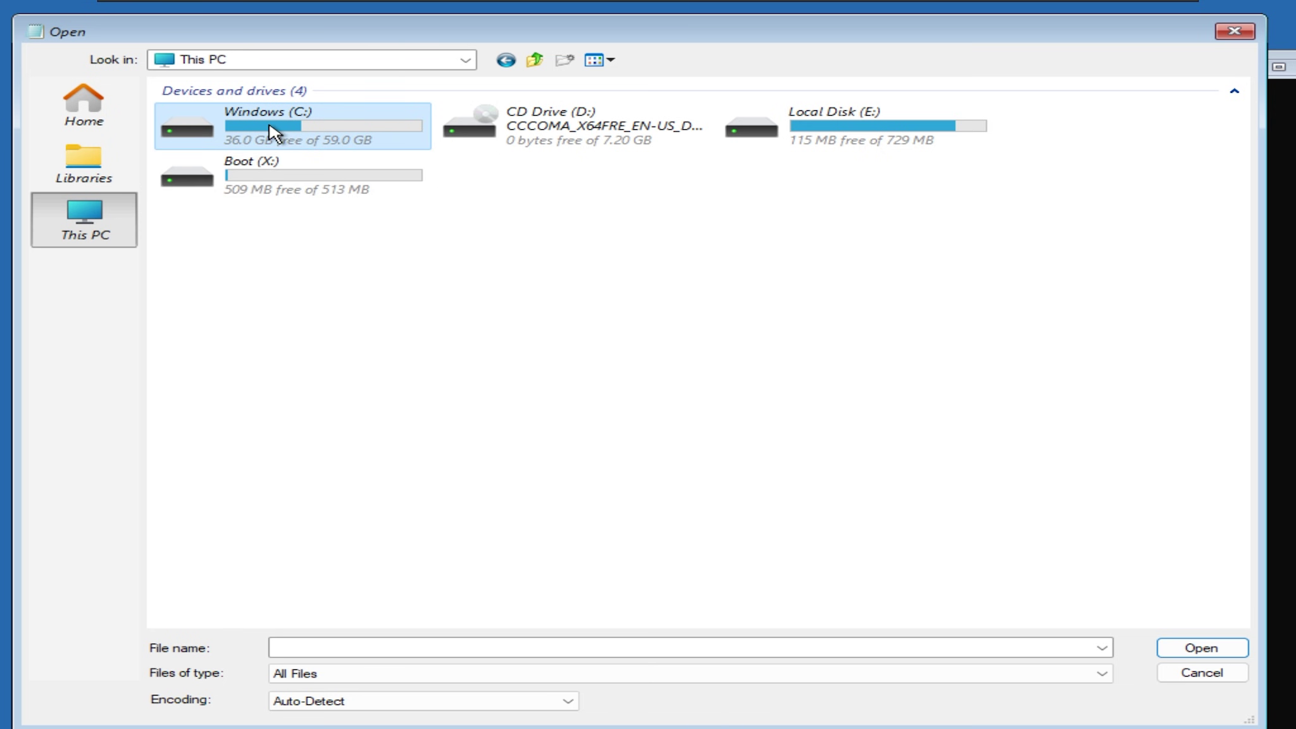
{"action": "double_click", "coordinate": [275, 133]}
- Browse into the Windows folder and then its System32 subfolder
{"action": "double_click", "coordinate": [232, 202]}
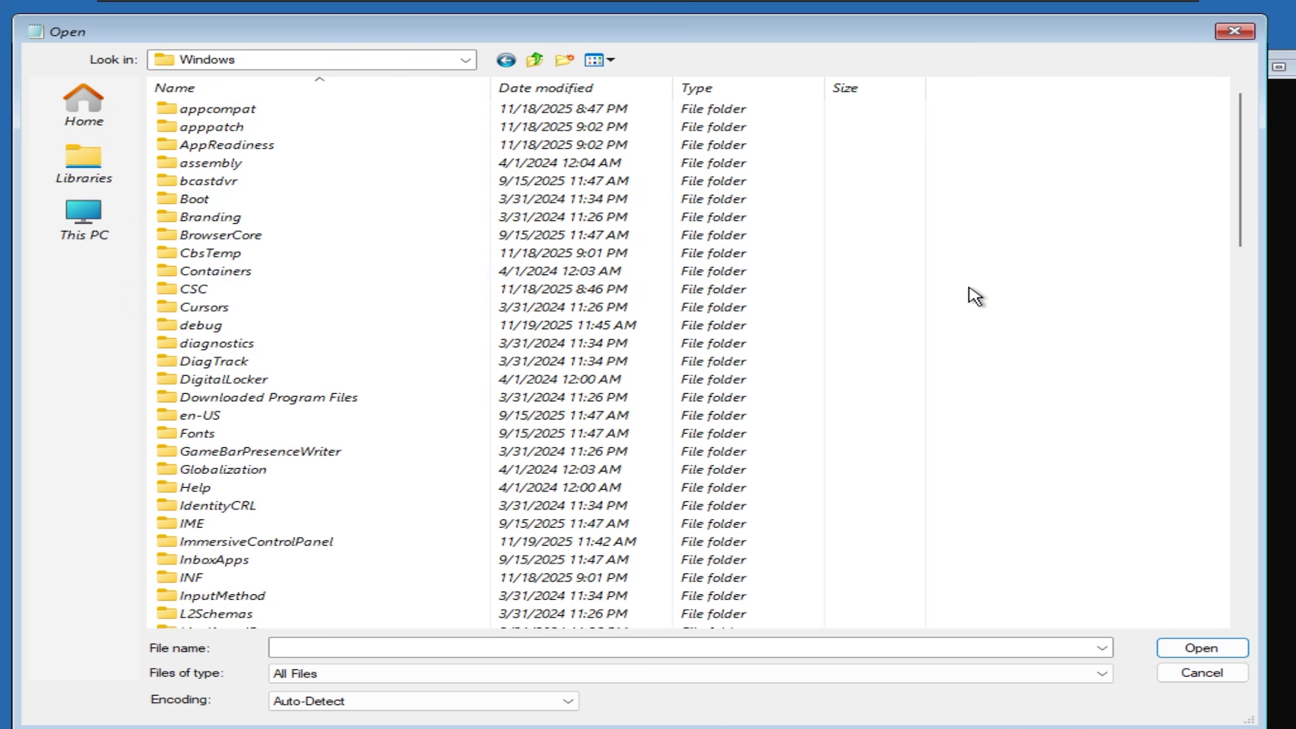
{"action": "key", "text": "s"}
{"action": "left_click", "coordinate": [233, 363]}
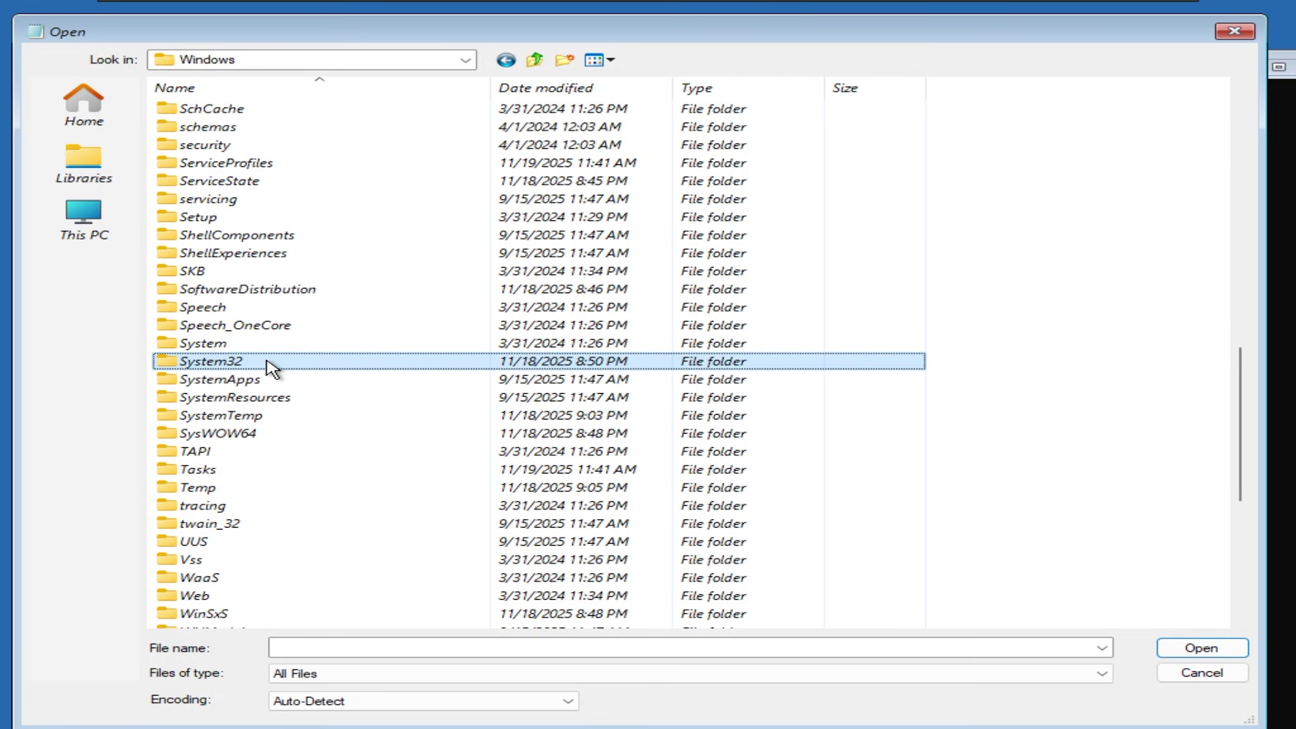
{"action": "double_click", "coordinate": [254, 371]}
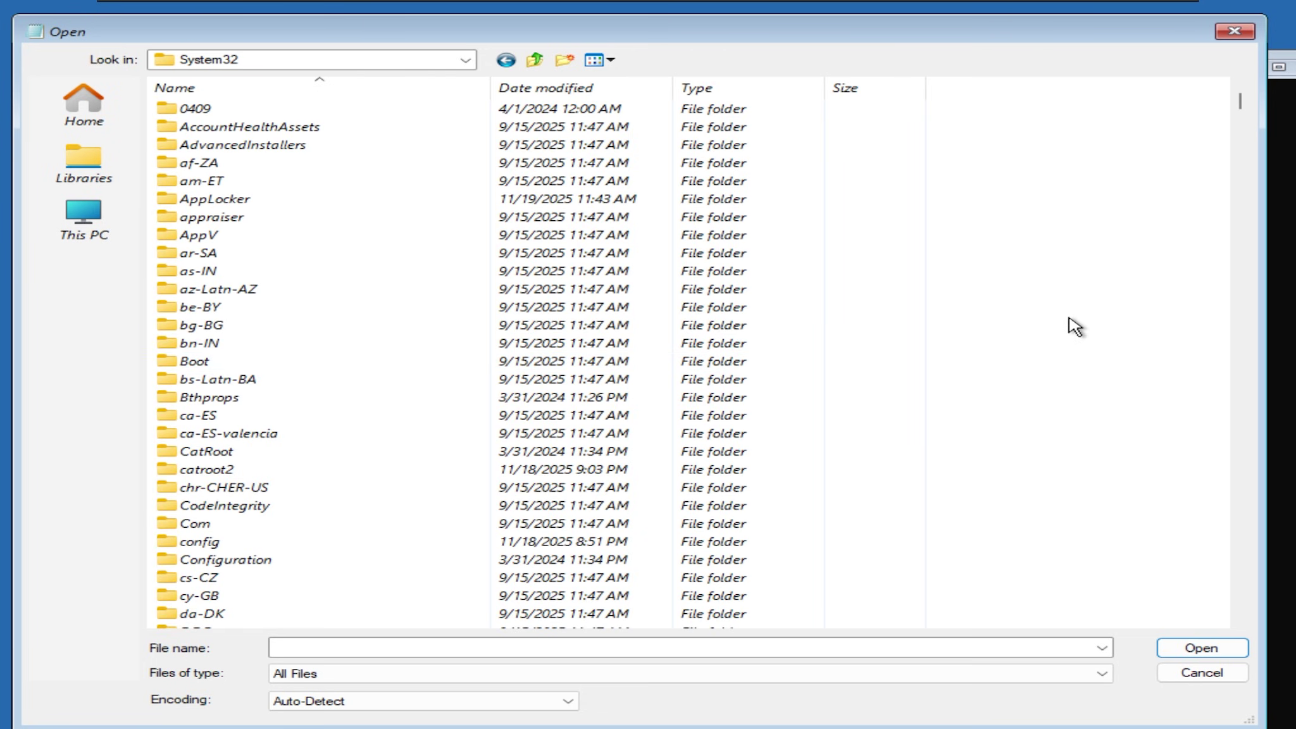
- Sort System32 by type, locate the Utilman program and rename it to Utilman1
{"action": "left_click", "coordinate": [713, 89]}
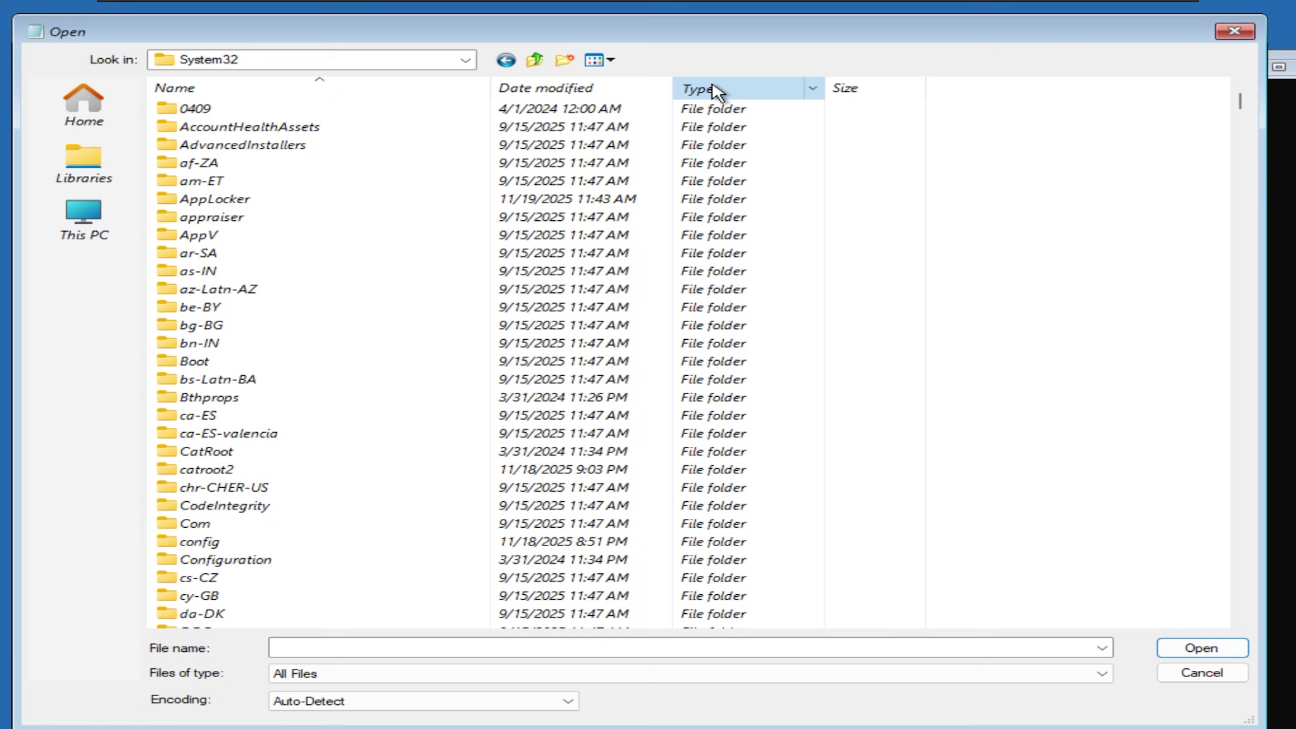
{"action": "left_click", "coordinate": [715, 89]}
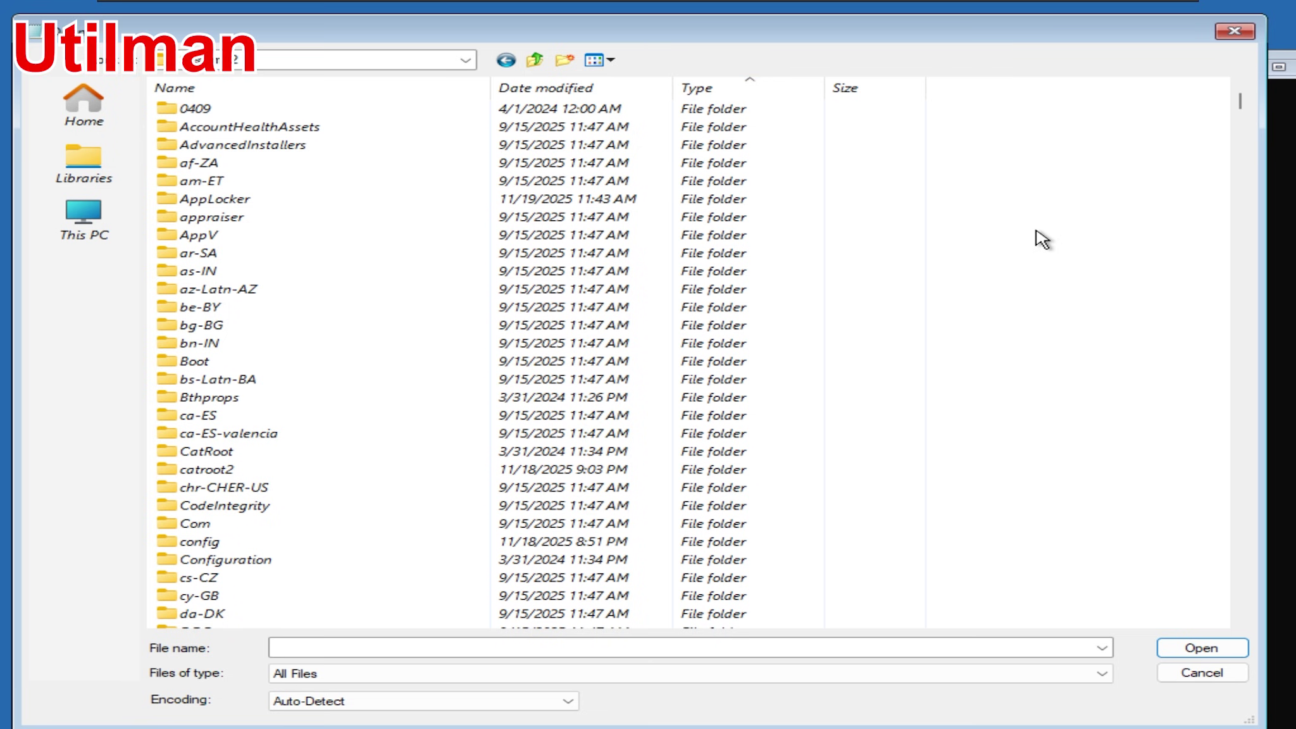
{"action": "key", "text": "u"}
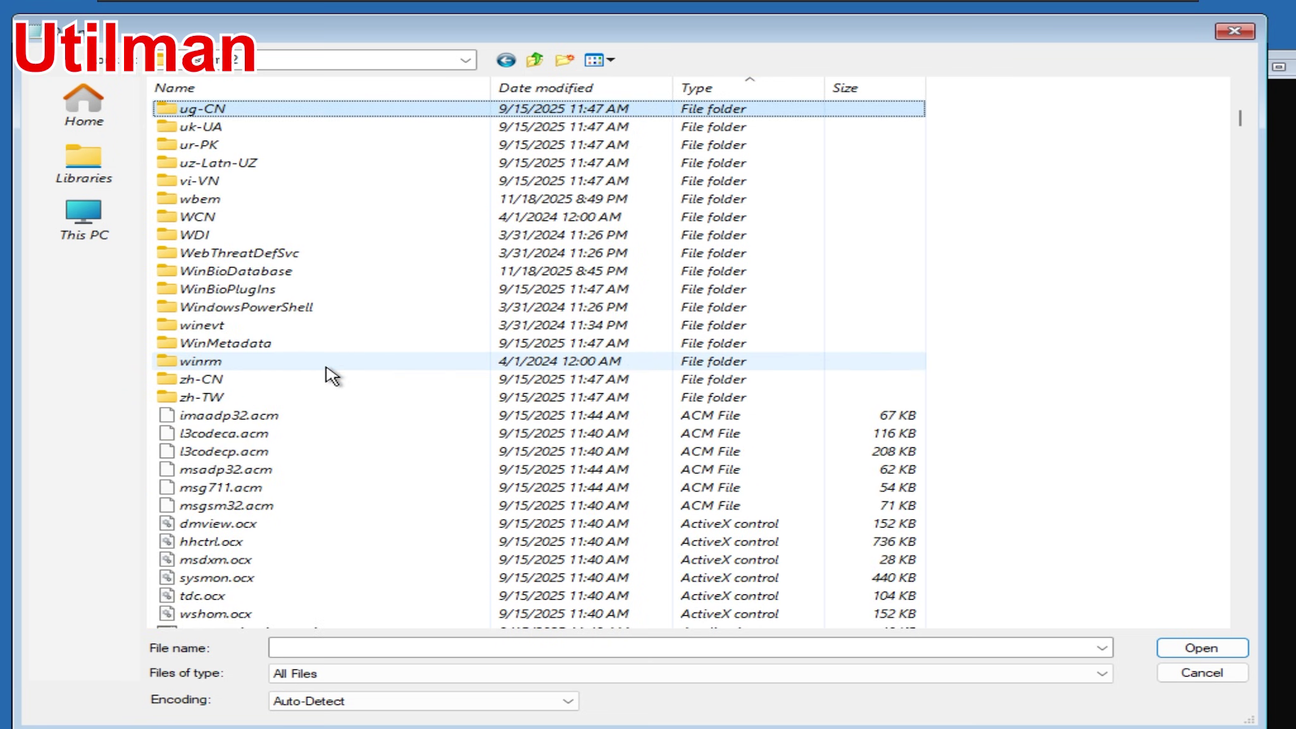
{"action": "type", "text": "va"}
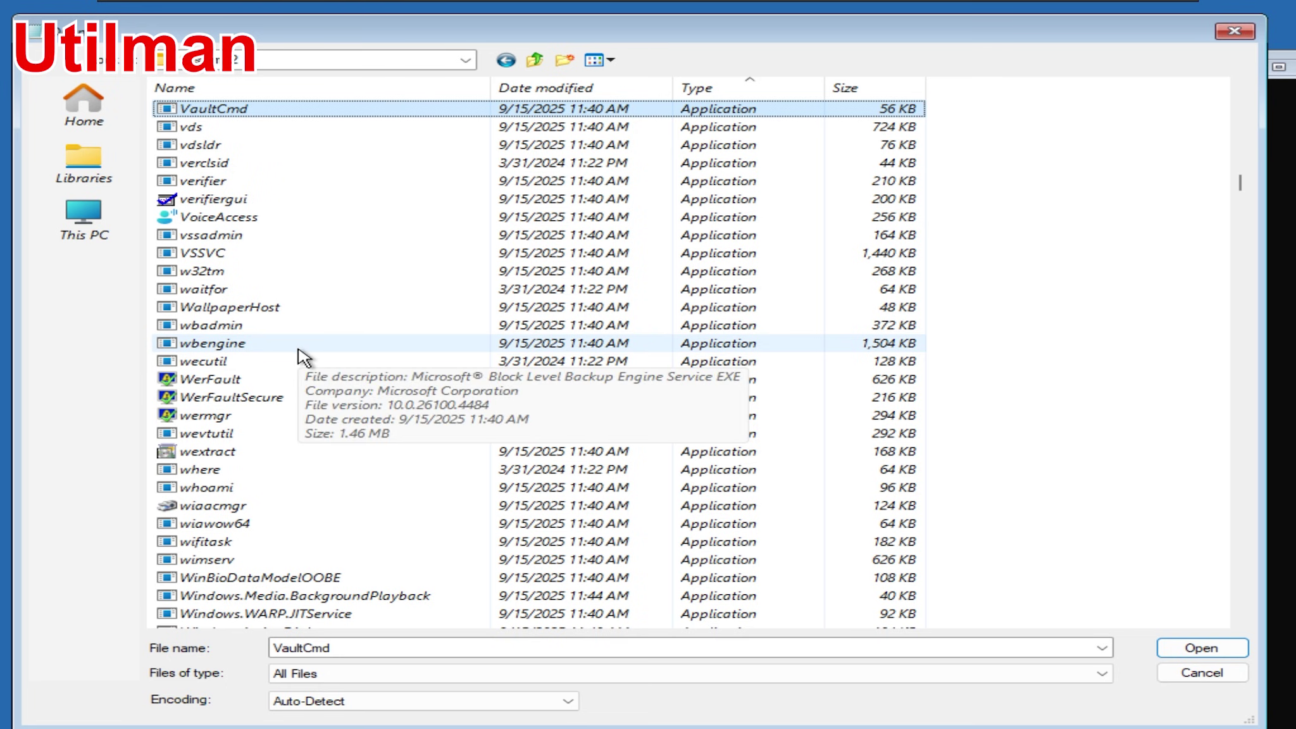
{"action": "scroll", "coordinate": [305, 313], "scroll_direction": "up", "scroll_amount": 1}
{"action": "scroll", "coordinate": [305, 313], "scroll_direction": "up", "scroll_amount": 1}
{"action": "left_click", "coordinate": [223, 199]}
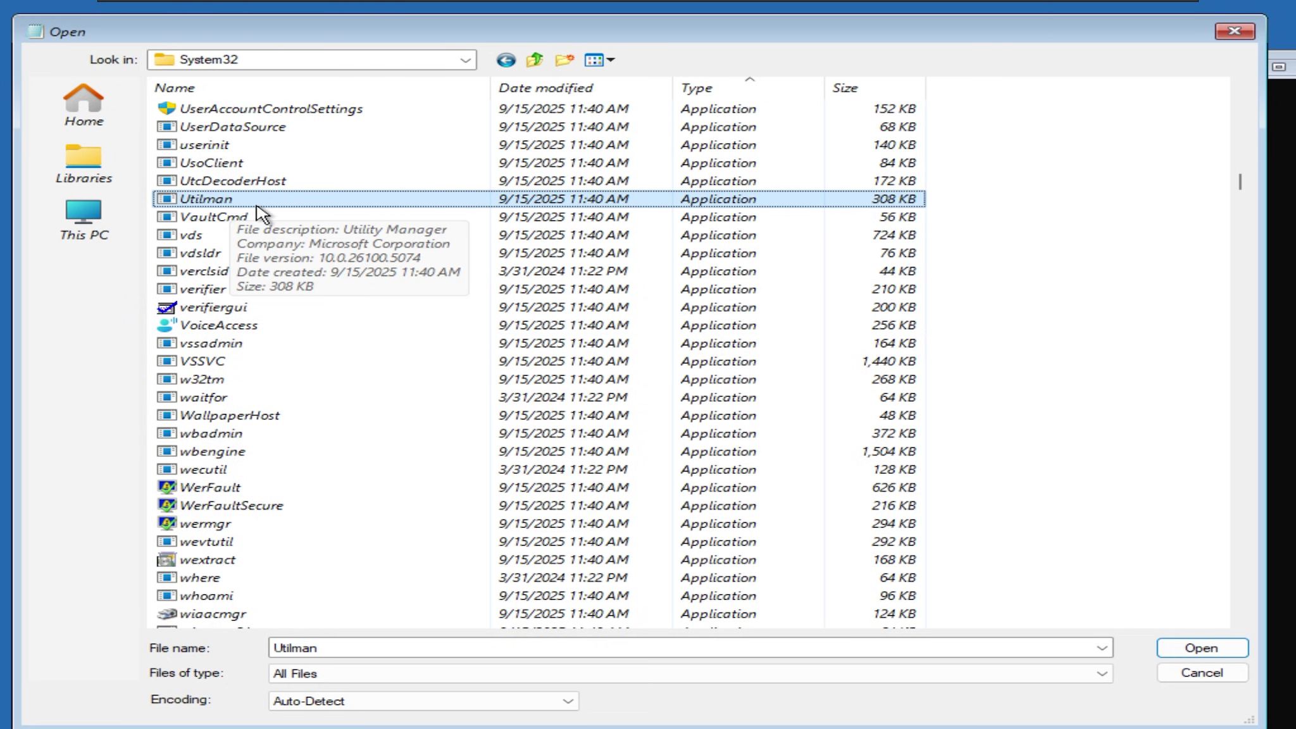
{"action": "left_click", "coordinate": [241, 201]}
{"action": "right_click", "coordinate": [242, 200]}
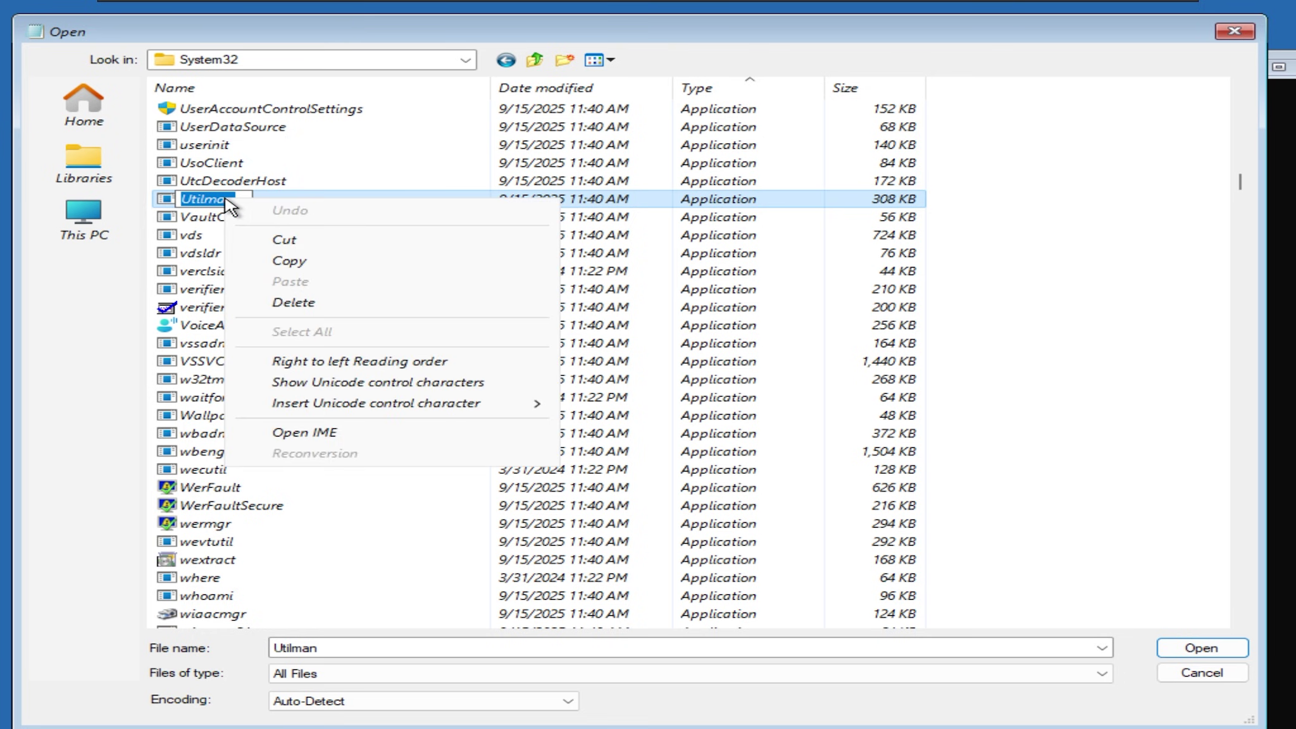
{"action": "left_click", "coordinate": [291, 262]}
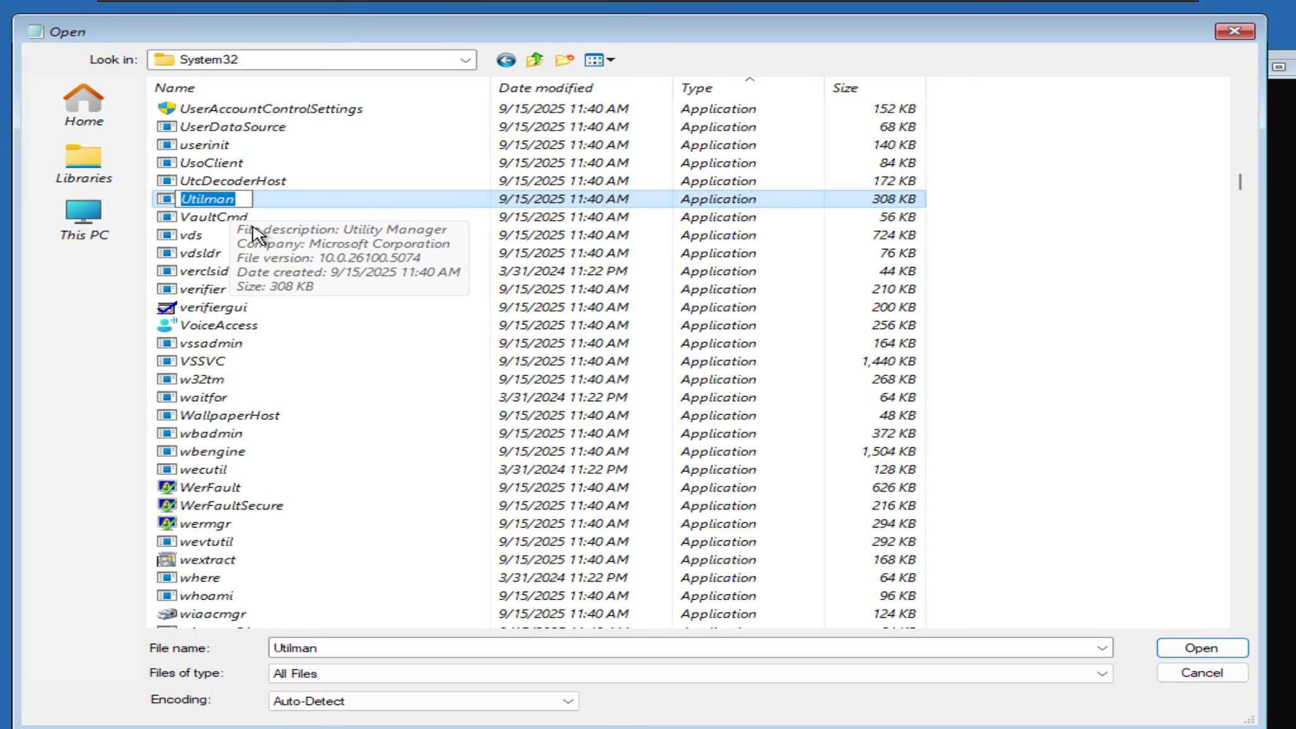
{"action": "left_click", "coordinate": [247, 201]}
{"action": "type", "text": "1"}
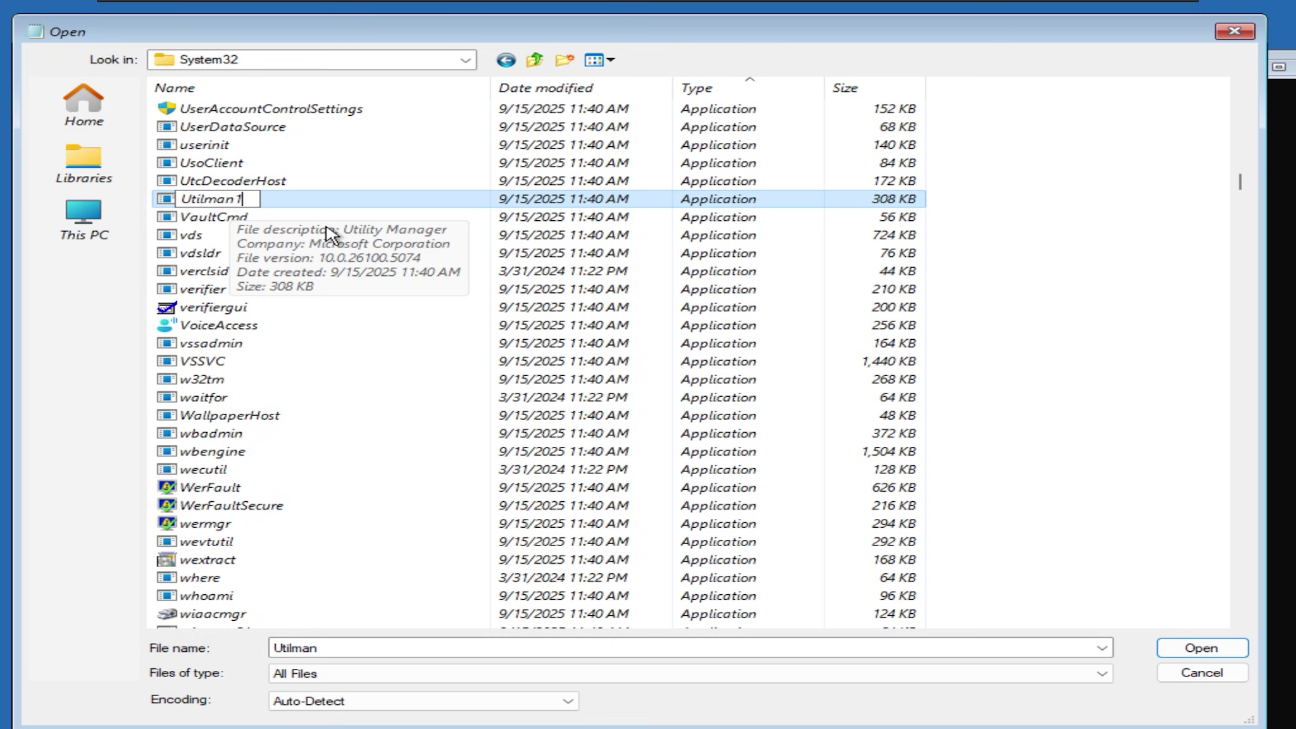
{"action": "left_click", "coordinate": [330, 235]}
- Refresh the file list and confirm the renamed Utilman1 entry appears
{"action": "right_click", "coordinate": [1063, 261]}
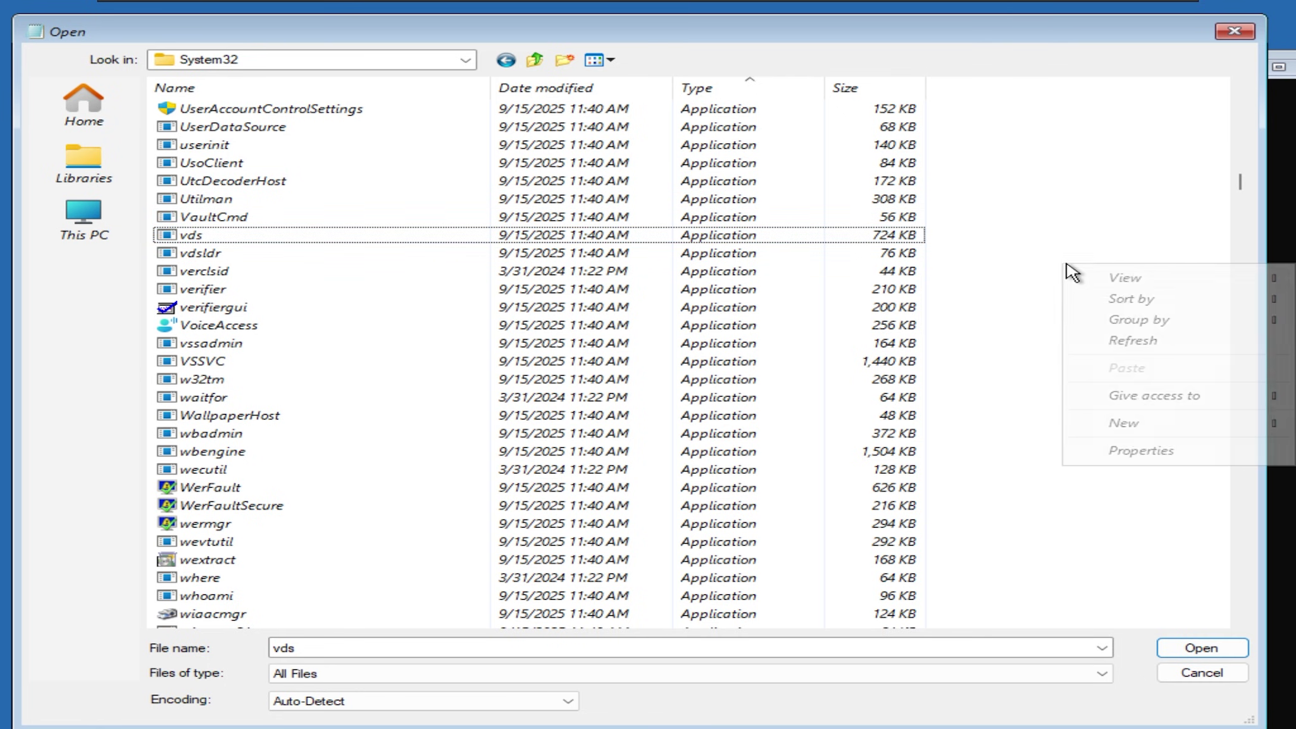
{"action": "left_click", "coordinate": [1117, 338]}
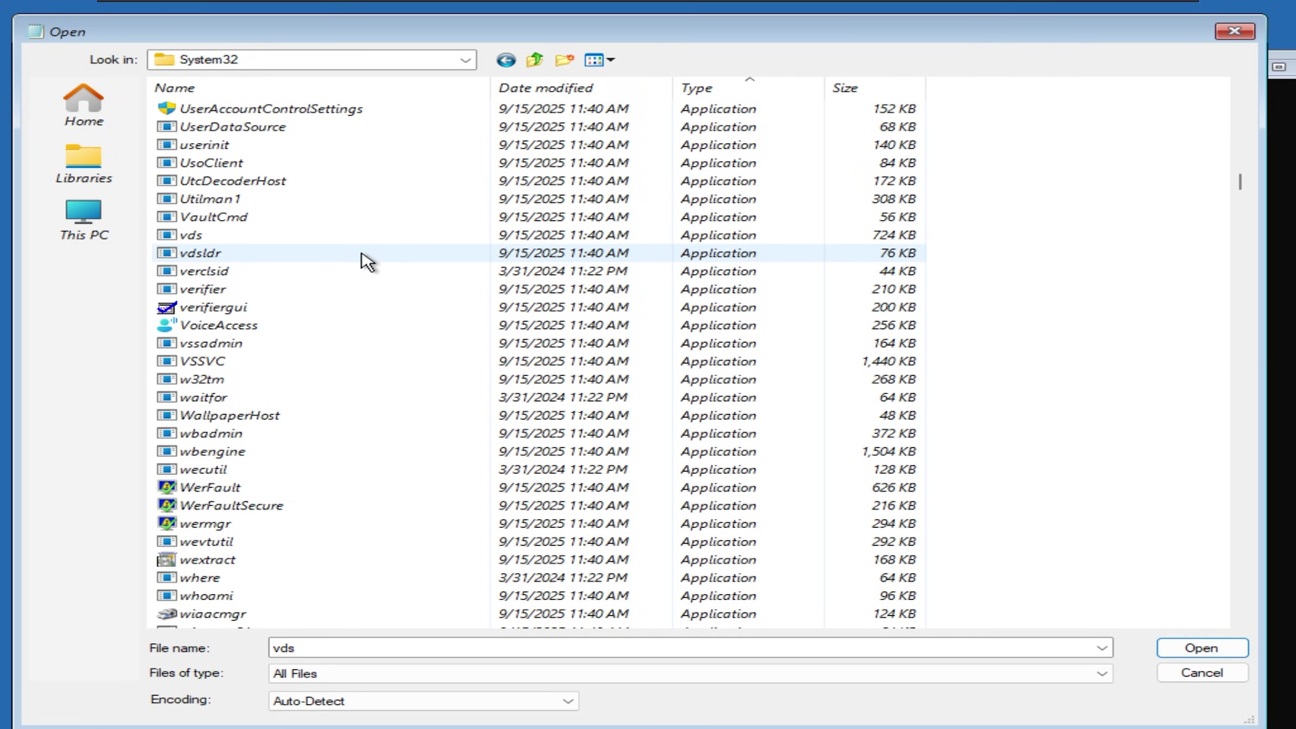
{"action": "left_click", "coordinate": [367, 253]}
{"action": "scroll", "coordinate": [355, 248], "scroll_direction": "up", "scroll_amount": 1}
{"action": "scroll", "coordinate": [354, 246], "scroll_direction": "up", "scroll_amount": 1}
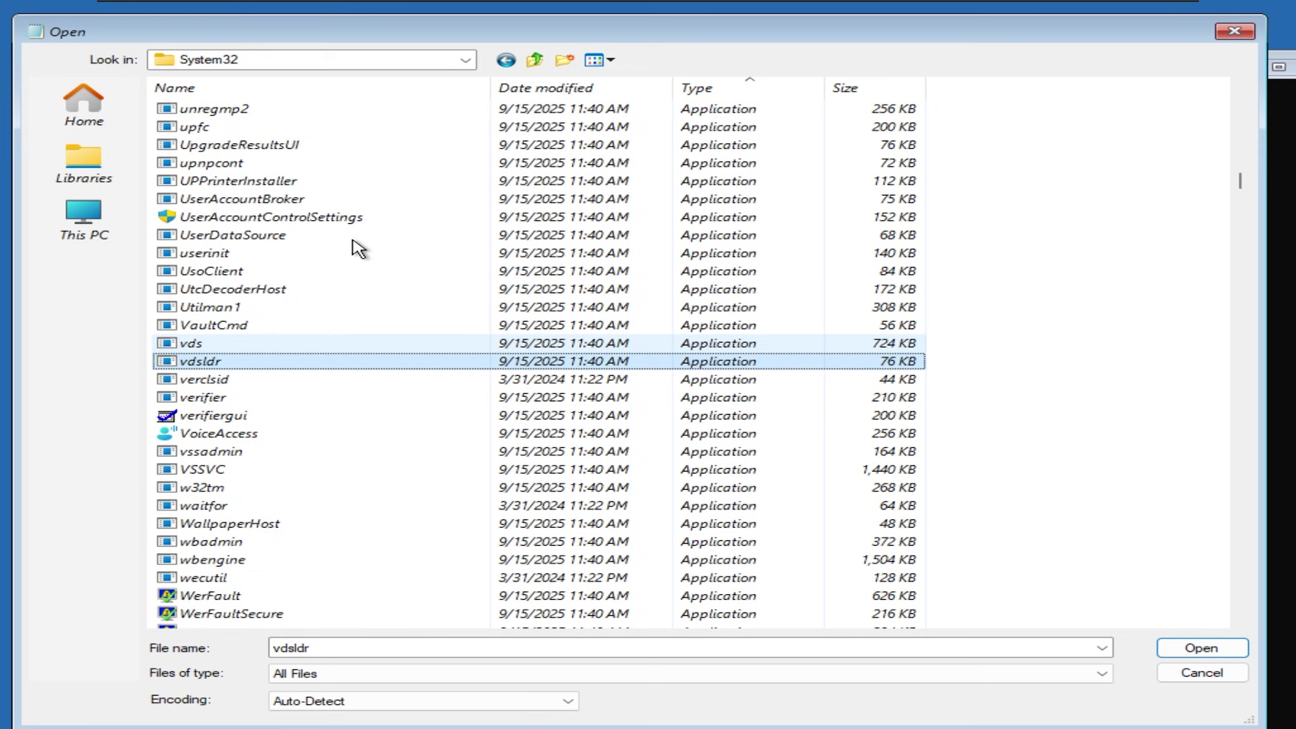
{"action": "left_click", "coordinate": [243, 306]}
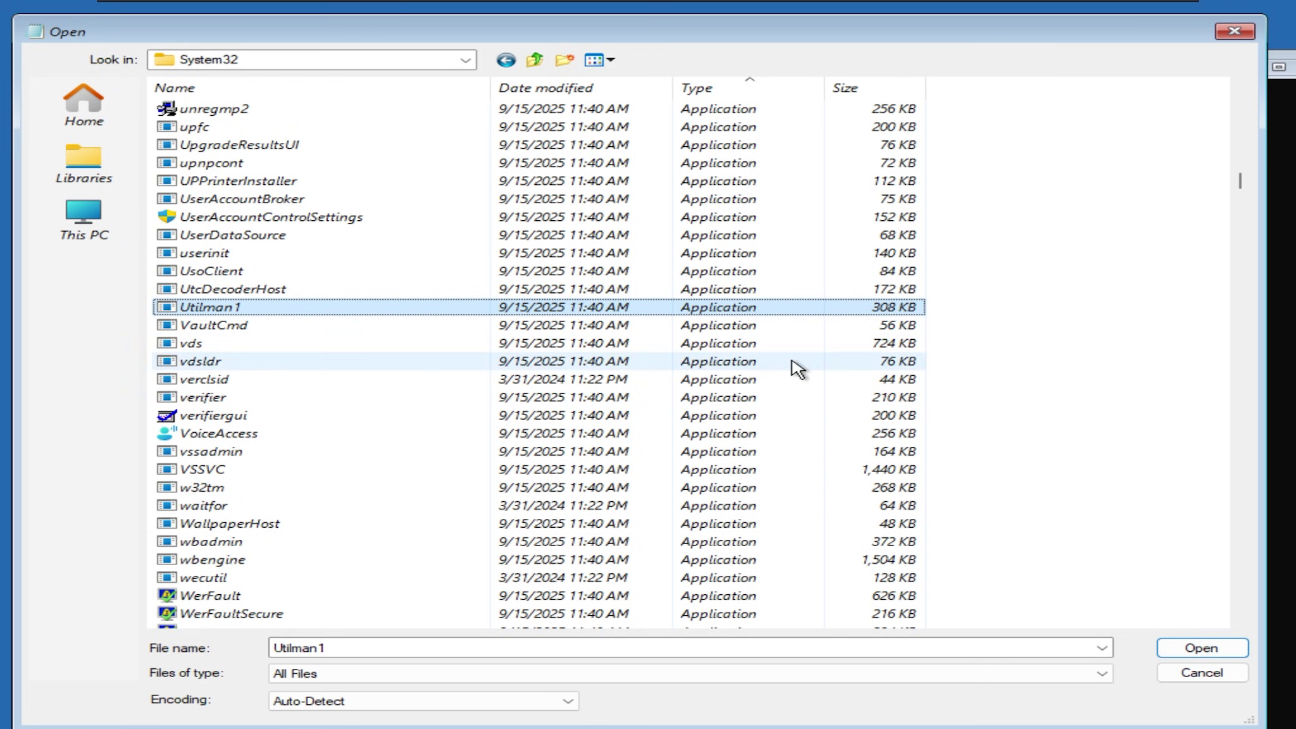
{"action": "scroll", "coordinate": [998, 335], "scroll_direction": "up", "scroll_amount": 7}
{"action": "scroll", "coordinate": [985, 324], "scroll_direction": "up", "scroll_amount": 1}
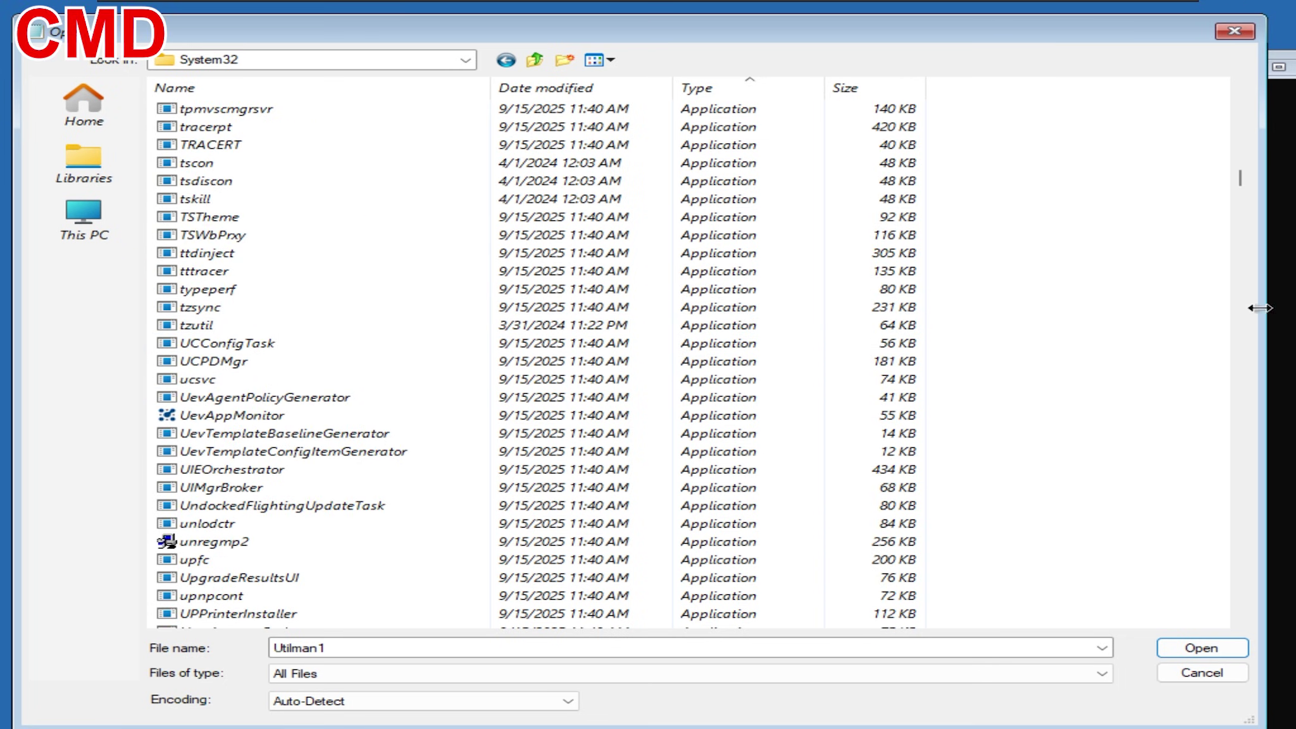
{"action": "mouse_move", "coordinate": [1229, 185]}
{"action": "left_mouse_down"}
{"action": "mouse_move", "coordinate": [1229, 140]}
{"action": "mouse_move", "coordinate": [1239, 159]}
{"action": "left_mouse_up"}
{"action": "scroll", "coordinate": [931, 290], "scroll_direction": "up", "scroll_amount": 5}
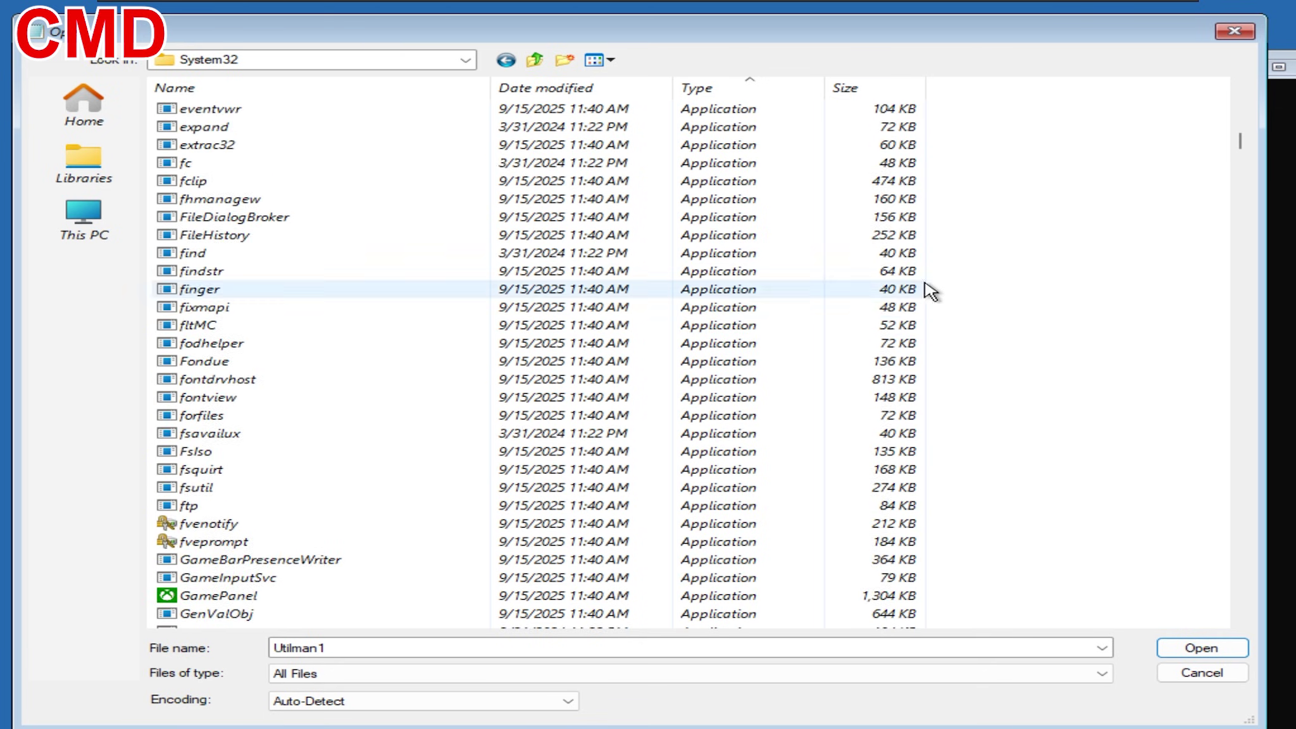
{"action": "scroll", "coordinate": [625, 279], "scroll_direction": "up", "scroll_amount": 10}
{"action": "scroll", "coordinate": [445, 290], "scroll_direction": "up", "scroll_amount": 15}
{"action": "scroll", "coordinate": [396, 286], "scroll_direction": "up", "scroll_amount": 3}
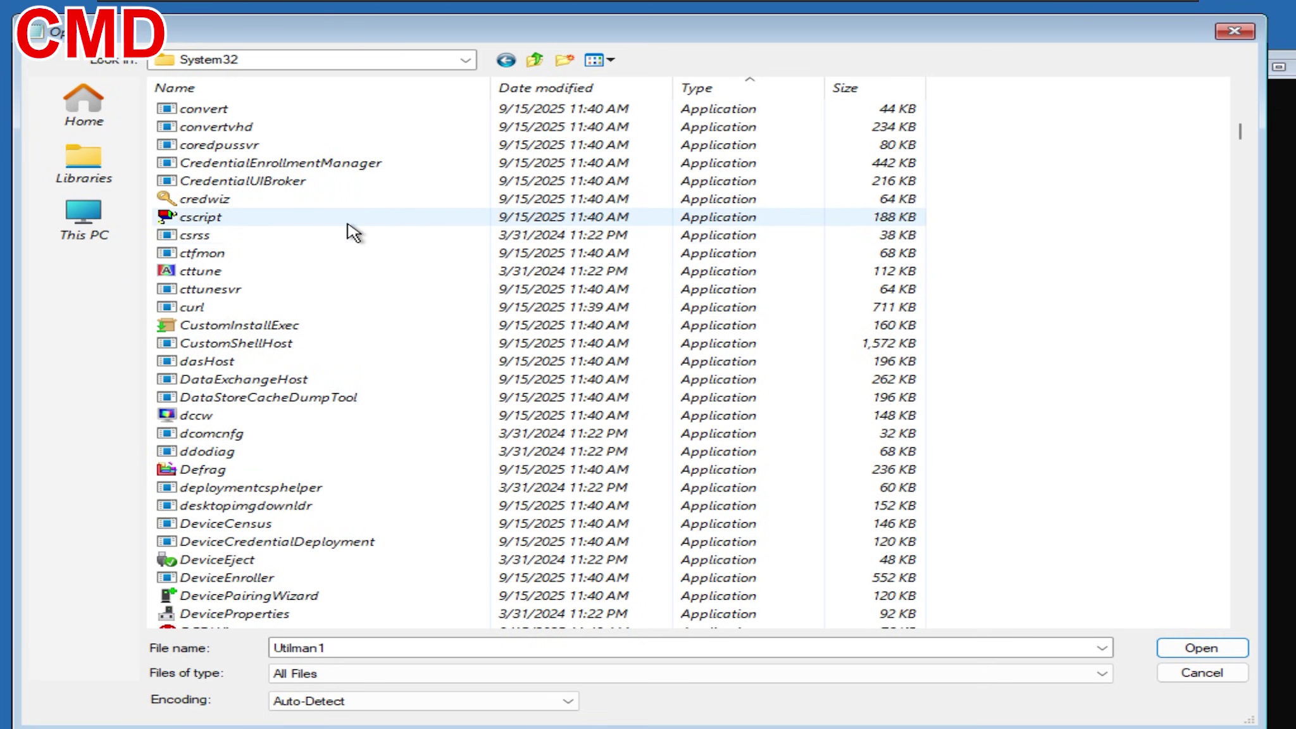
- Locate the cmd program in System32 and rename it to Utilman
{"action": "left_click", "coordinate": [313, 236]}
{"action": "scroll", "coordinate": [324, 224], "scroll_direction": "up", "scroll_amount": 1}
{"action": "scroll", "coordinate": [333, 217], "scroll_direction": "up", "scroll_amount": 5}
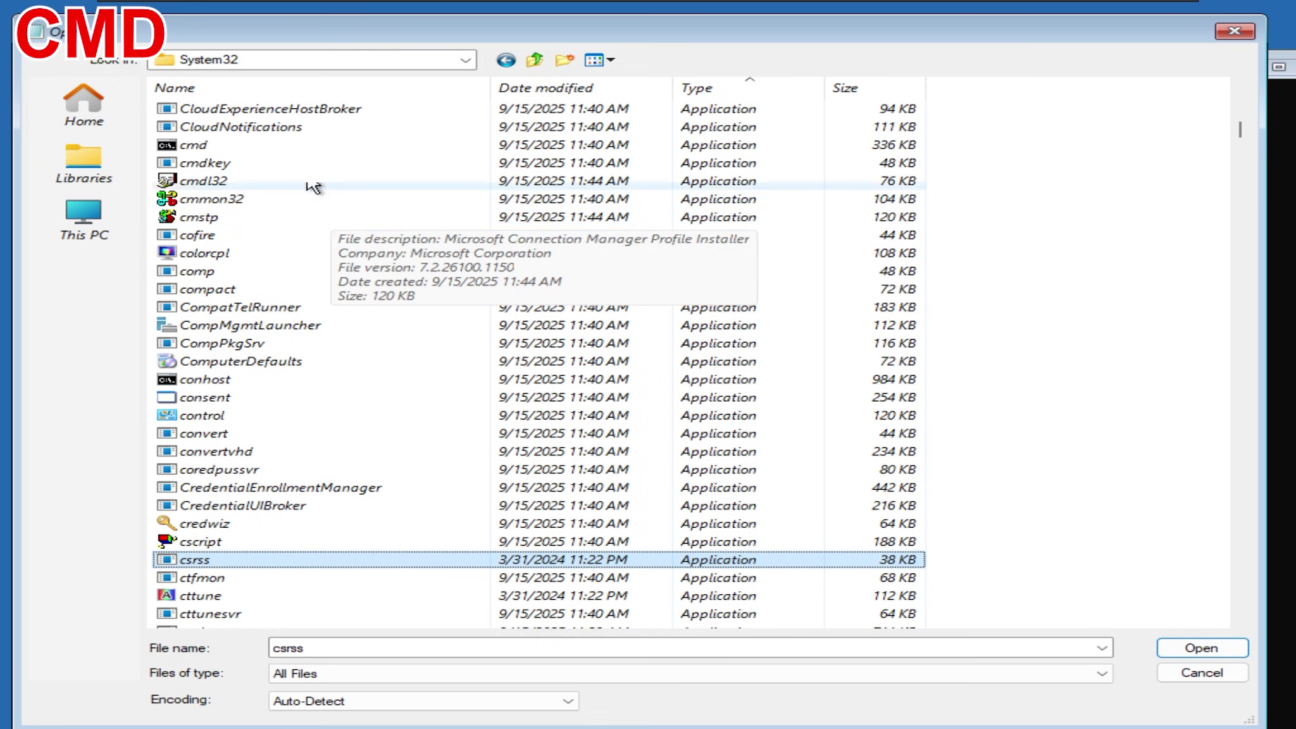
{"action": "left_click", "coordinate": [262, 152]}
{"action": "scroll", "coordinate": [271, 243], "scroll_direction": "up", "scroll_amount": 2}
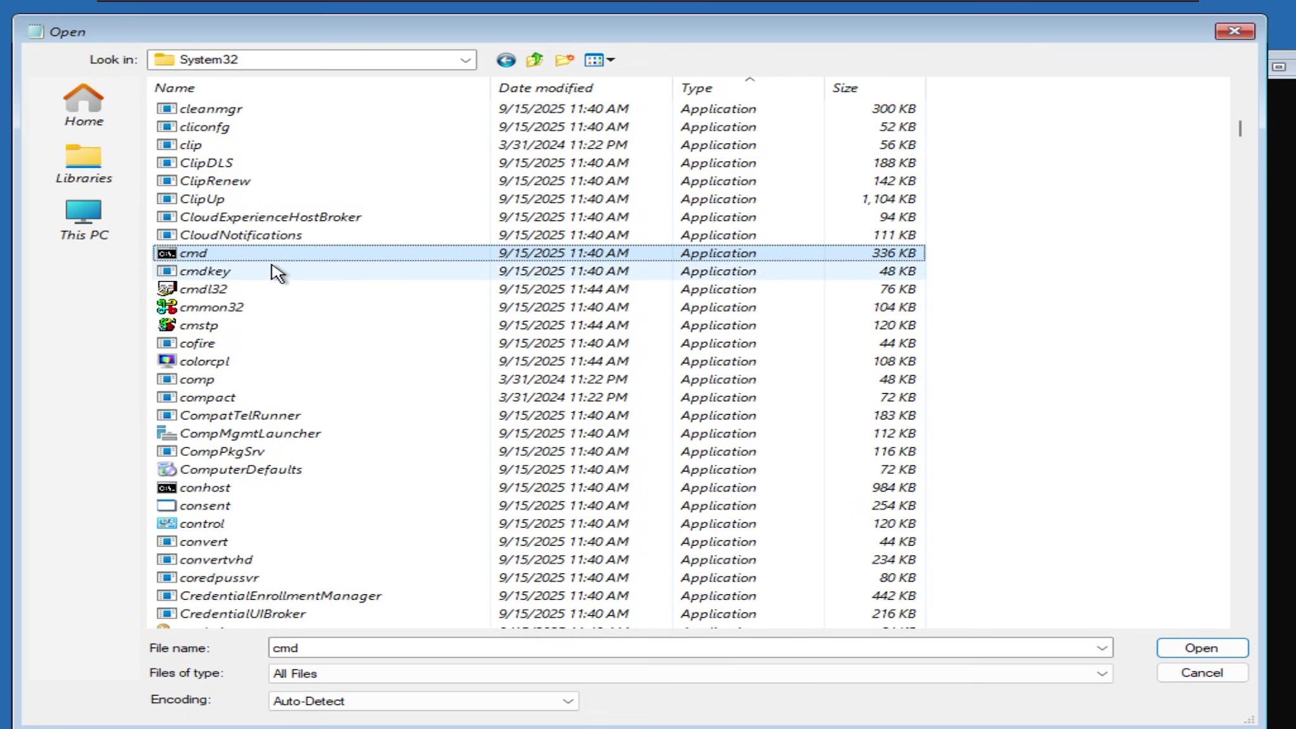
{"action": "right_click", "coordinate": [226, 253]}
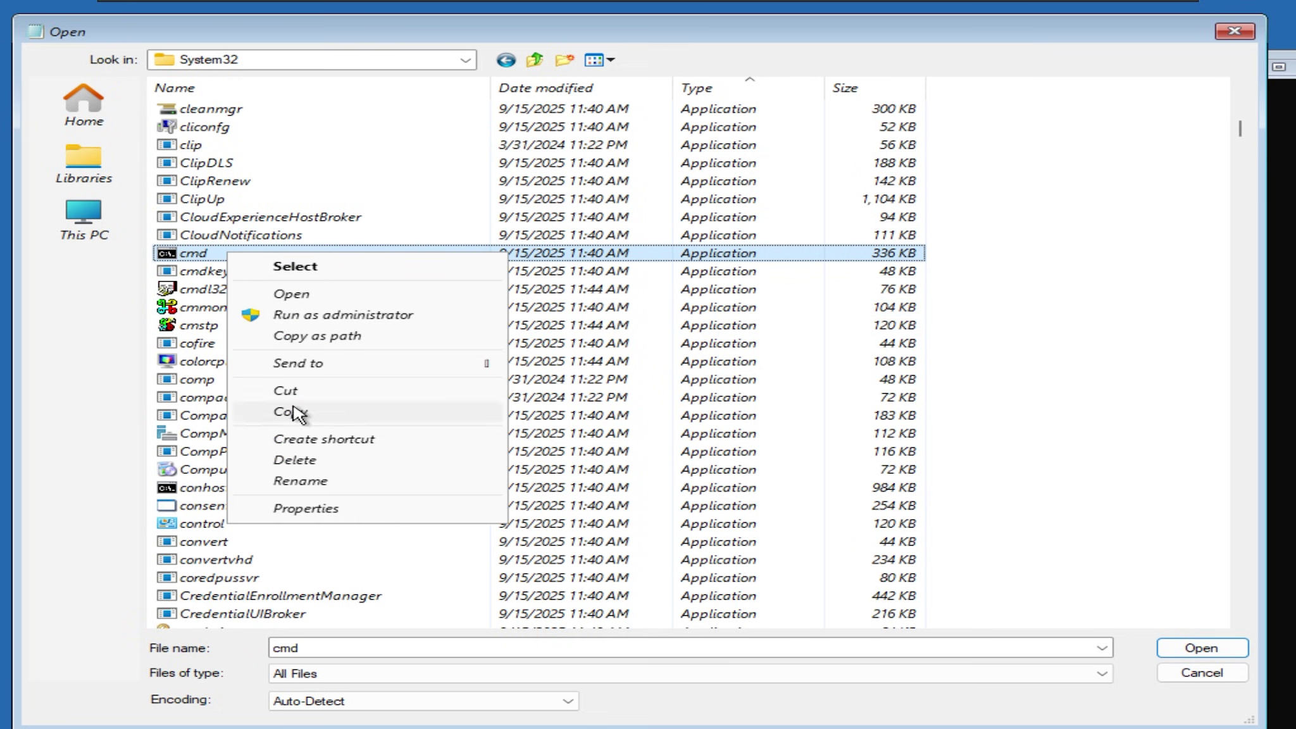
{"action": "left_click", "coordinate": [299, 481]}
{"action": "type", "text": "Utilman"}
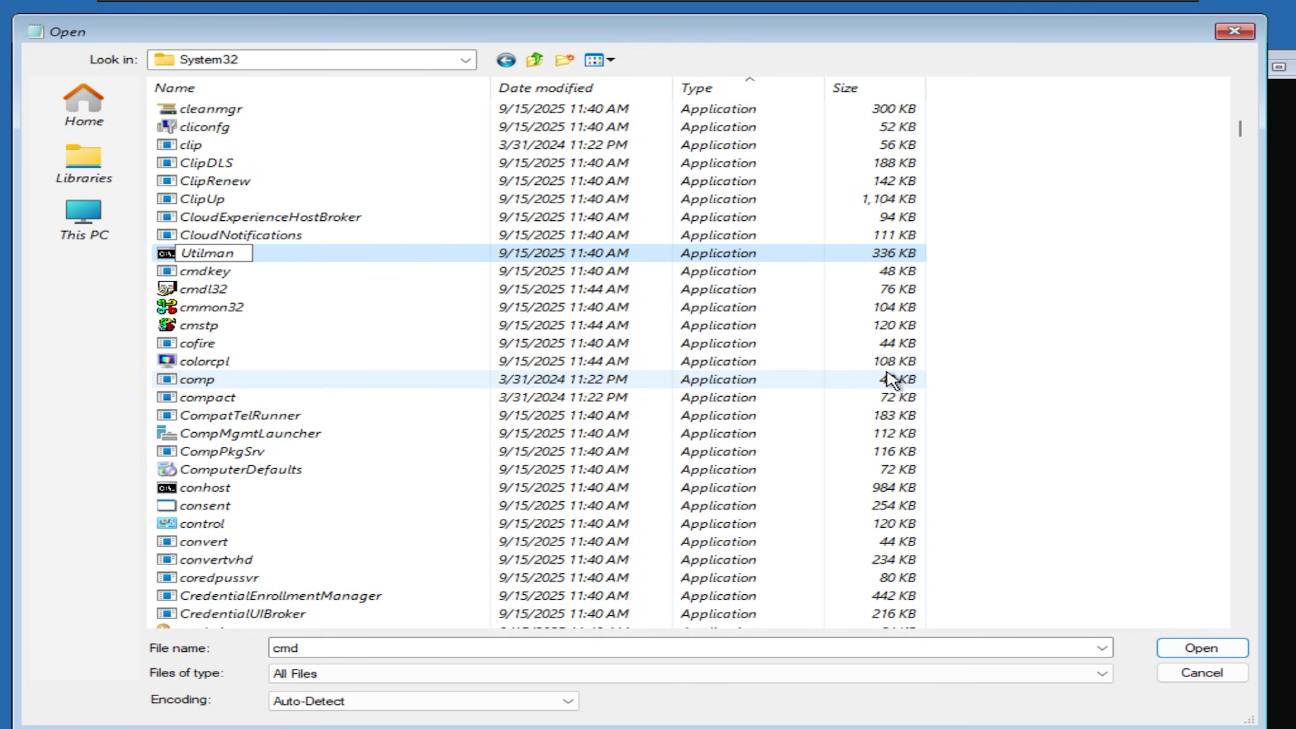
{"action": "key", "text": "Escape"}
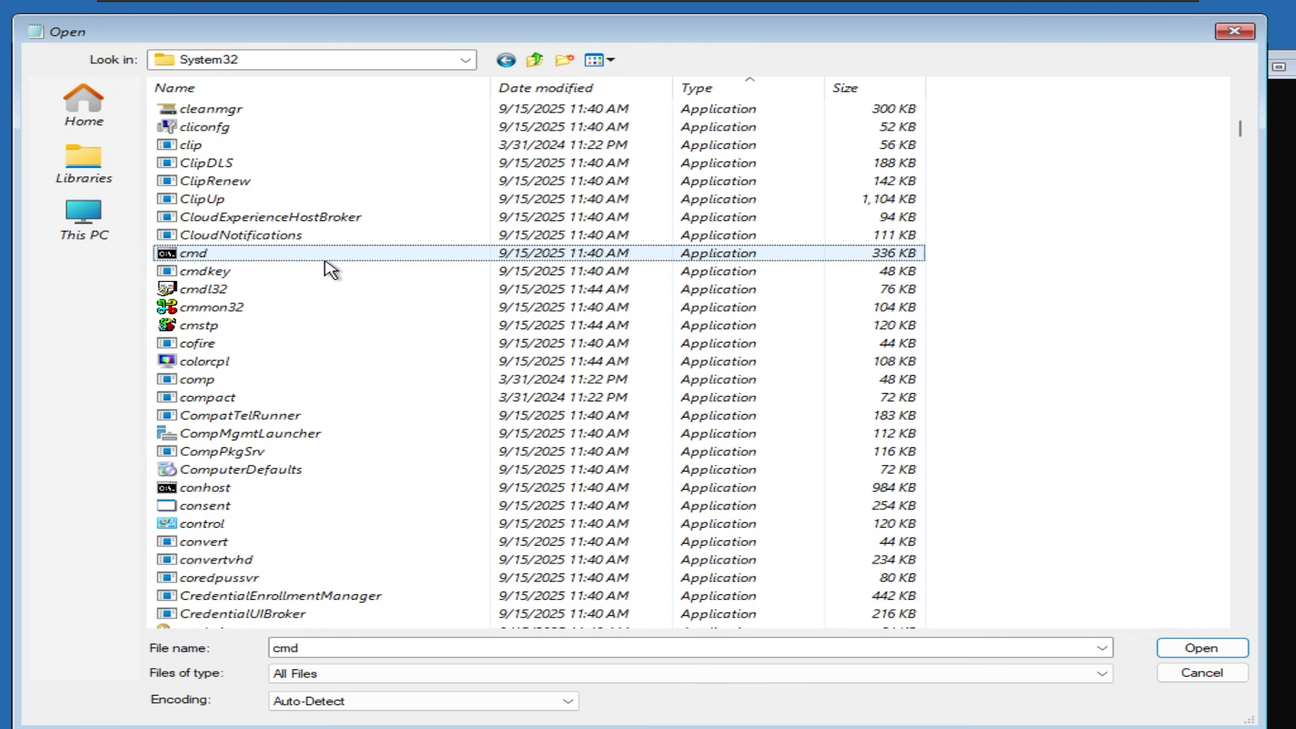
- Refresh the list and verify the new Utilman (cmd) sits beside Utilman1
{"action": "right_click", "coordinate": [1079, 304]}
{"action": "left_click", "coordinate": [1124, 381]}
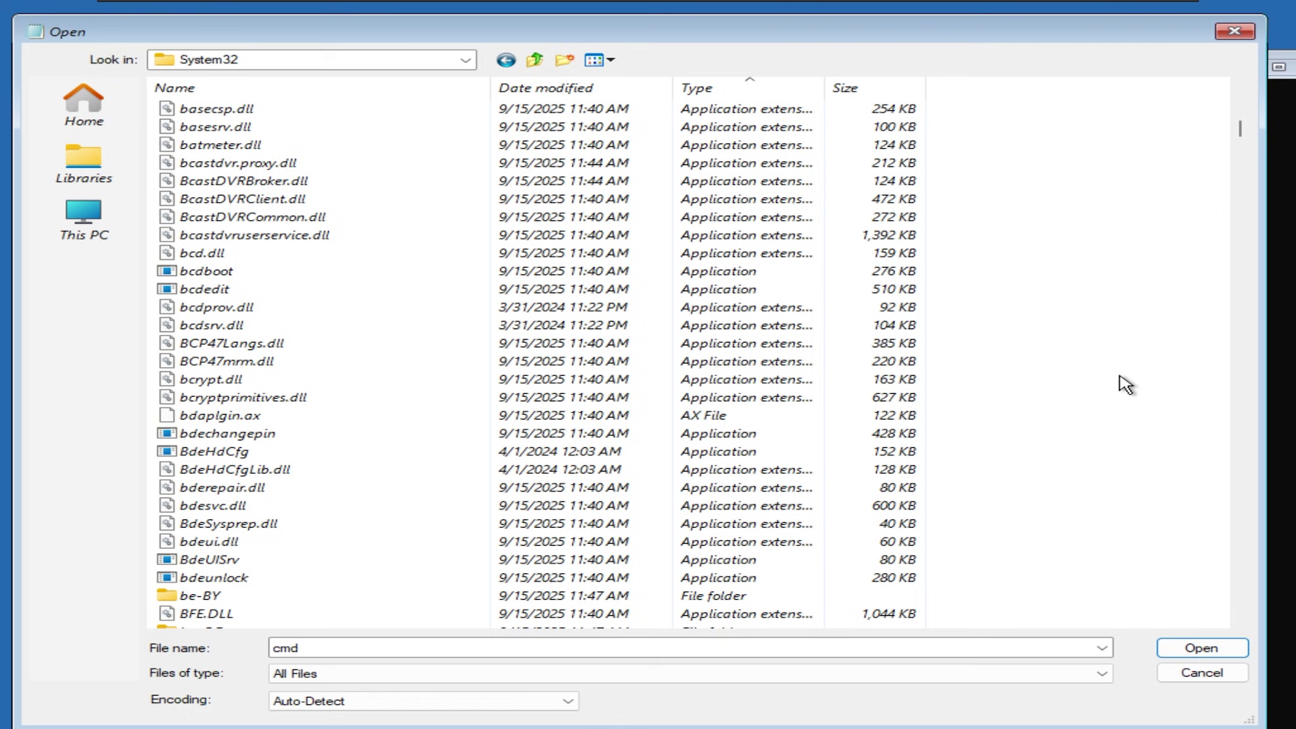
{"action": "left_click", "coordinate": [454, 280]}
{"action": "key", "text": "v"}
{"action": "scroll", "coordinate": [448, 277], "scroll_direction": "up", "scroll_amount": 2}
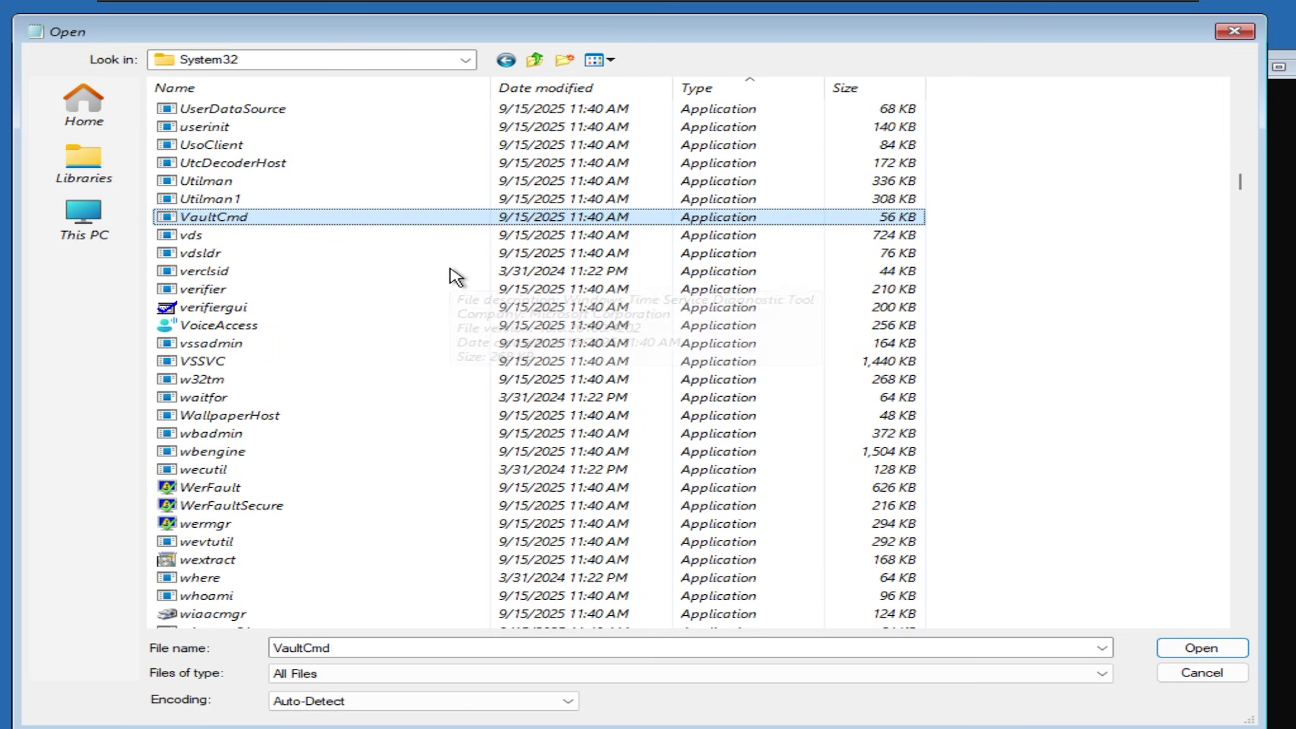
{"action": "left_click", "coordinate": [294, 185]}
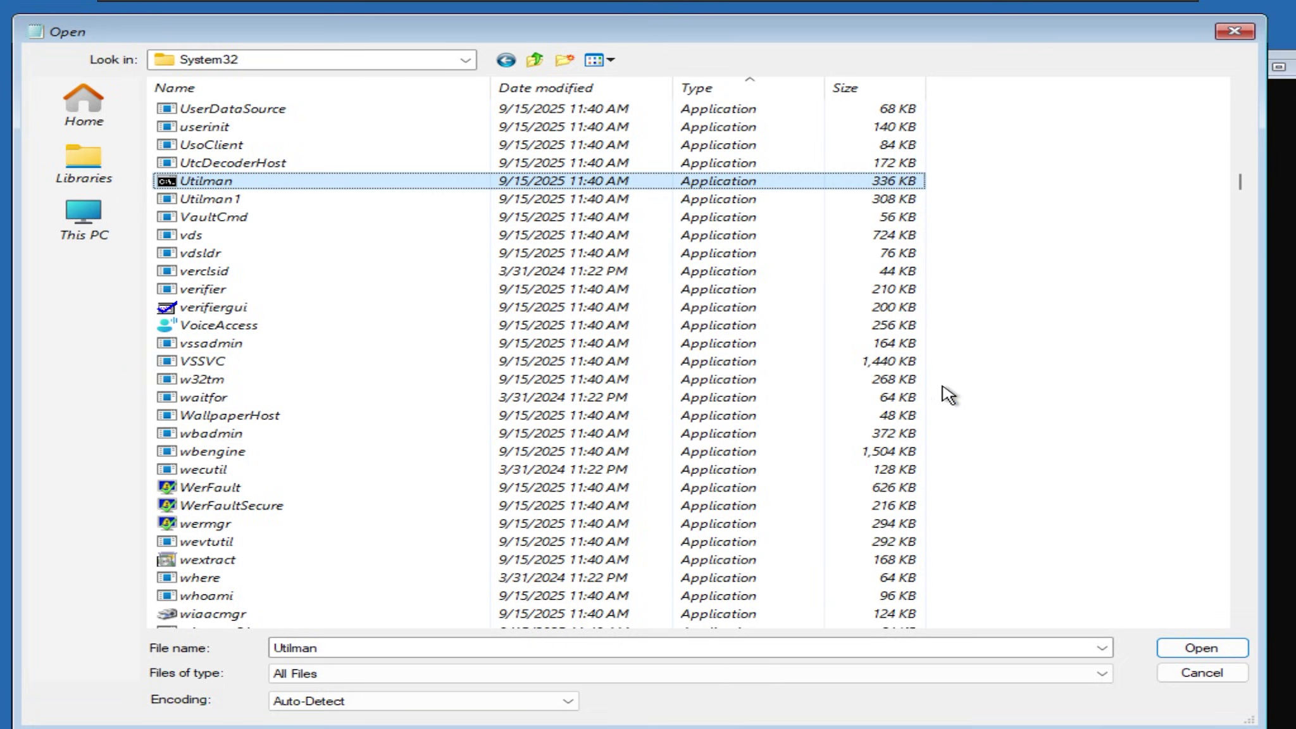
{"action": "left_click", "coordinate": [1060, 424]}
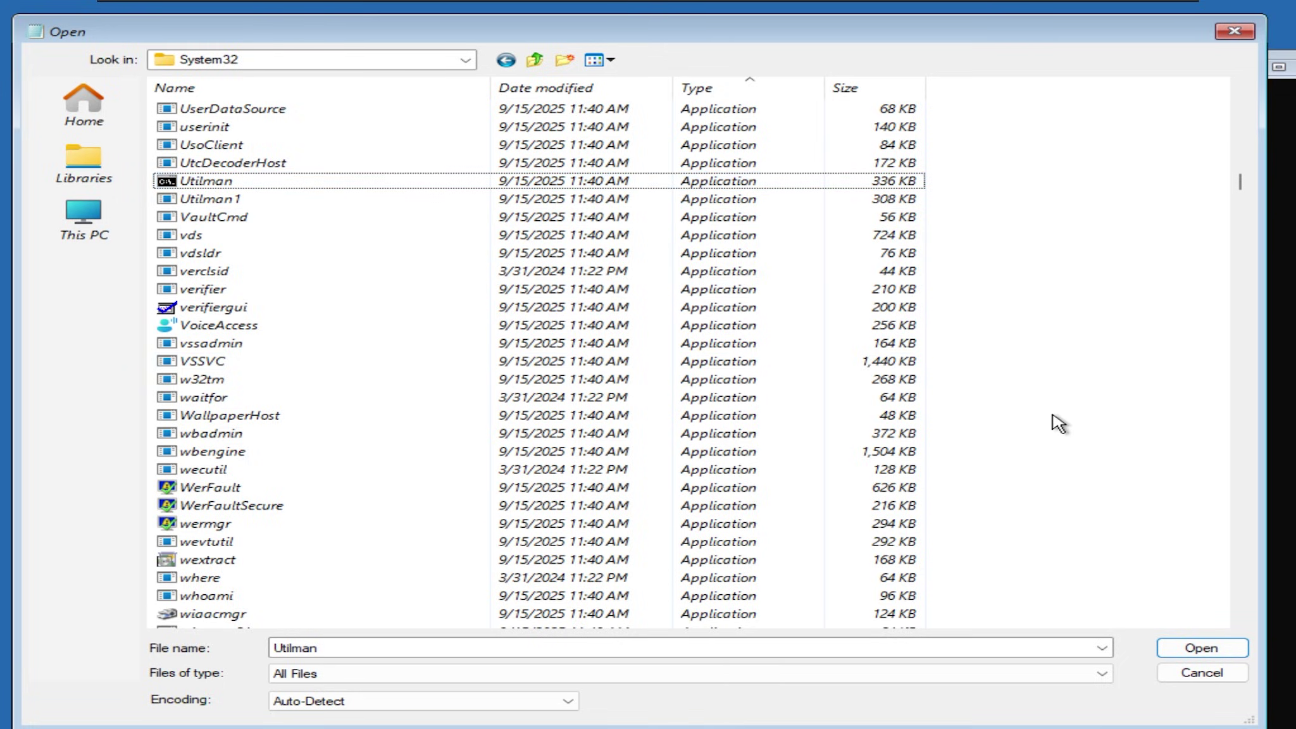
- Cancel the Open dialog, dismiss the not-implemented message and close Notepad
{"action": "left_click", "coordinate": [1187, 673]}
{"action": "left_click", "coordinate": [756, 441]}
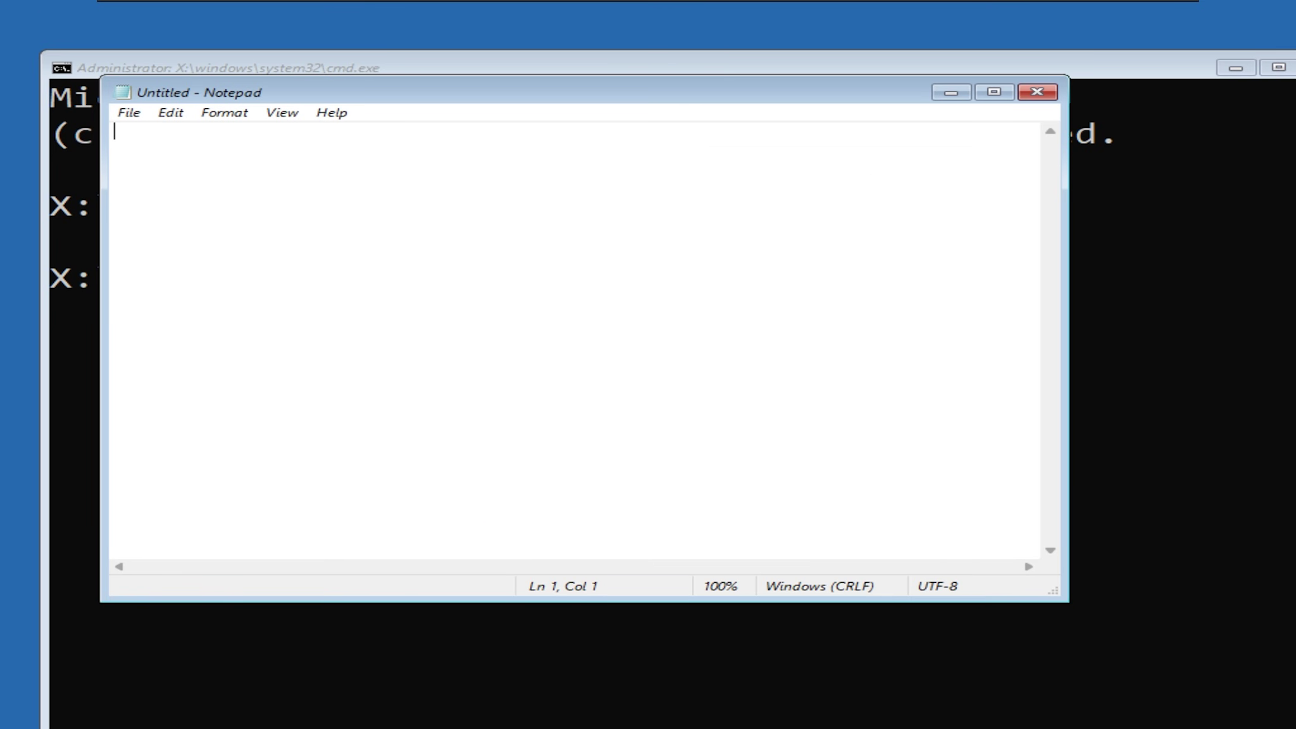
{"action": "left_click", "coordinate": [1037, 93]}
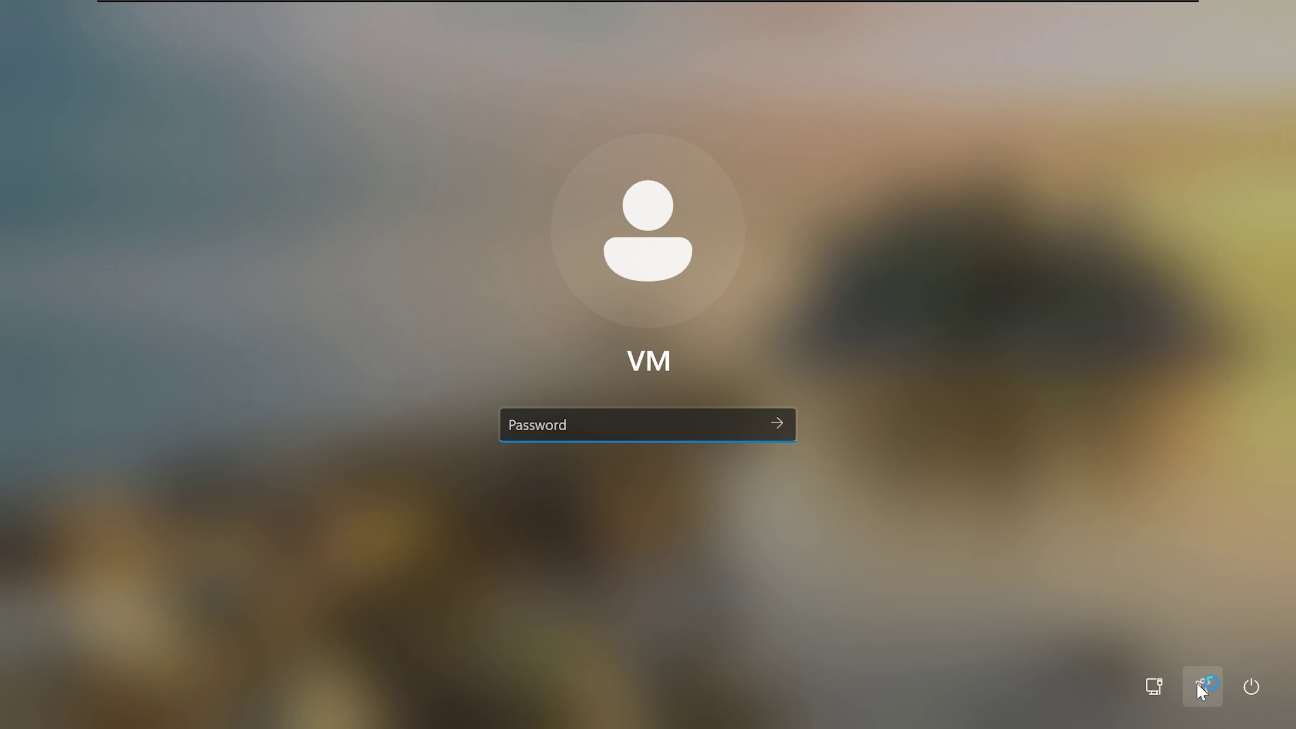
- Launch cmd from the sign-in screen's Accessibility button and run net user VM "" to blank the password
{"action": "left_click", "coordinate": [1204, 684]}
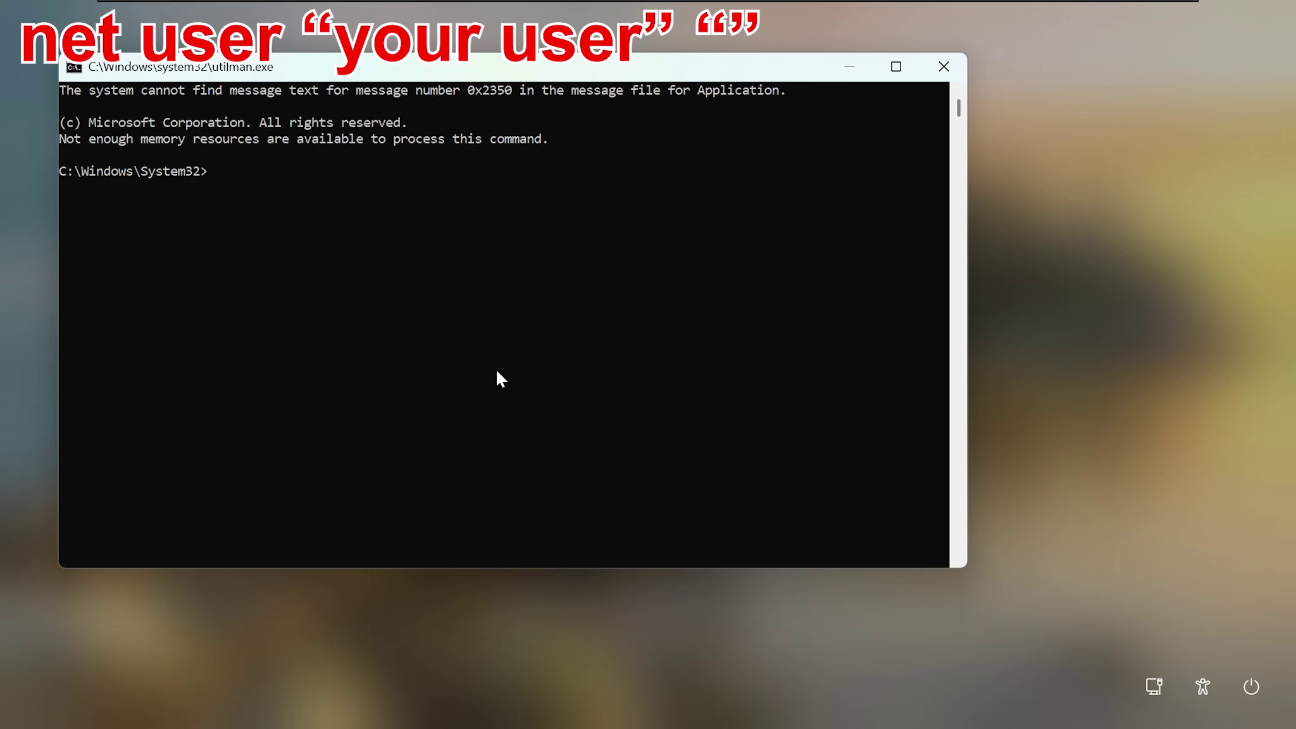
{"action": "left_click", "coordinate": [341, 287]}
{"action": "type", "text": "nr"}
{"action": "key", "text": "BackSpace"}
{"action": "key", "text": "BackSpace"}
{"action": "type", "text": "er"}
{"action": "key", "text": "BackSpace"}
{"action": "type", "text": "t us"}
{"action": "type", "text": "er"}
{"action": "type", "text": " VM"}
{"action": "type", "text": " \"\""}
{"action": "key", "text": "Return"}
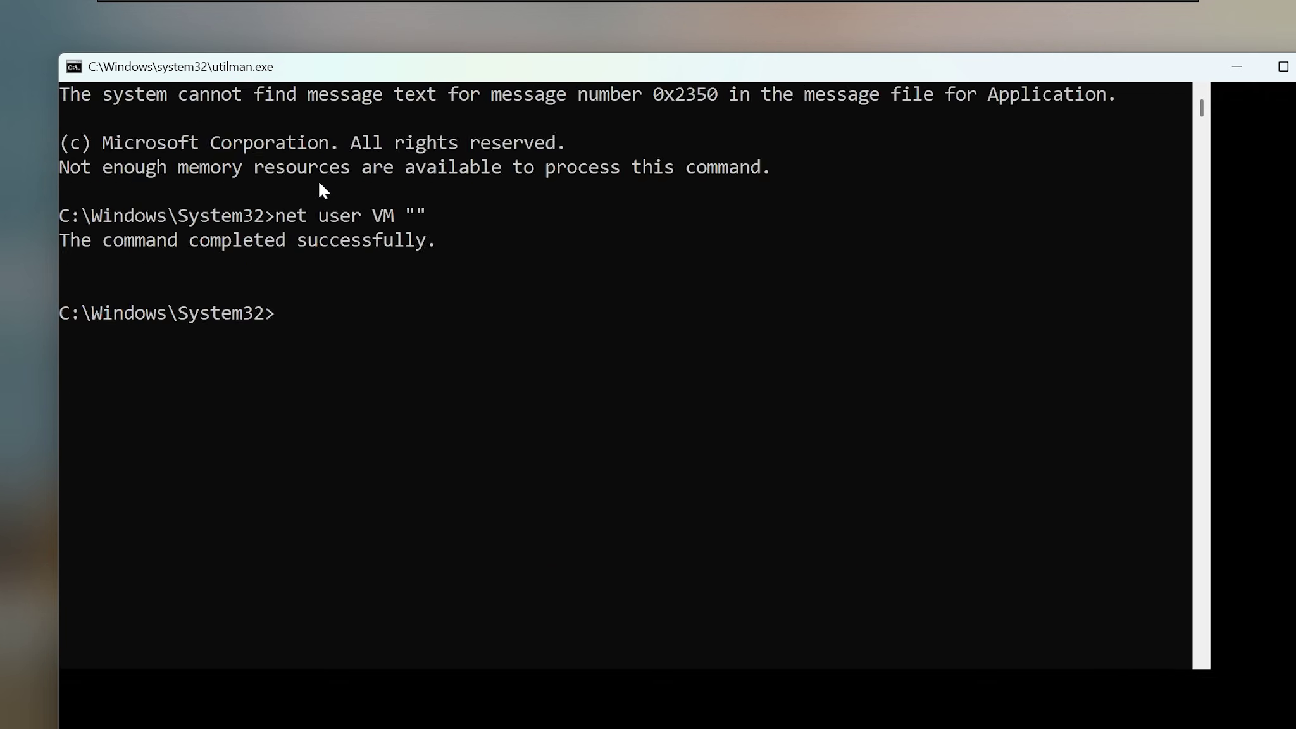
{"action": "left_click_drag", "start_coordinate": [326, 188], "coordinate": [177, 187]}
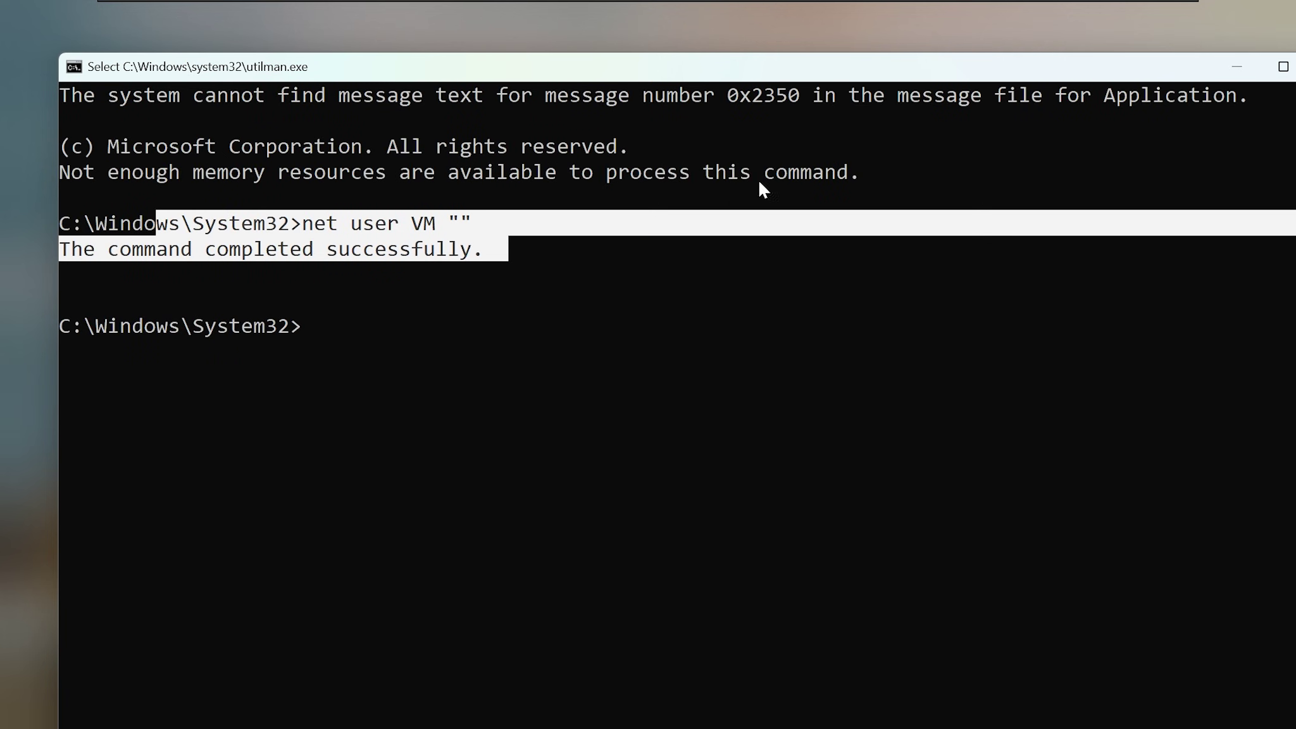